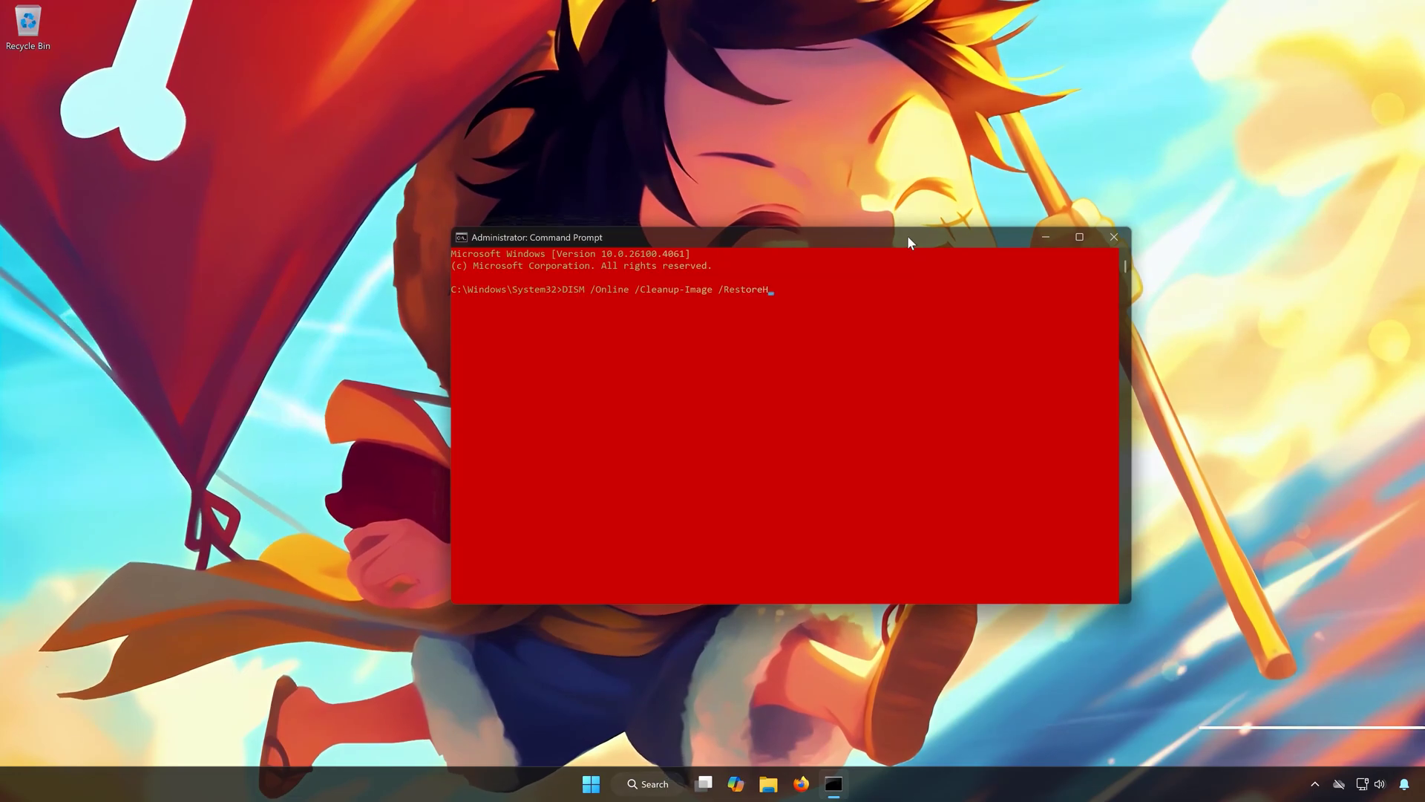
Run DISM /Online /Cleanup-Image /RestoreHealth in the administrator Command Prompt, then exit the prompt
{"action": "type", "text": "th"}
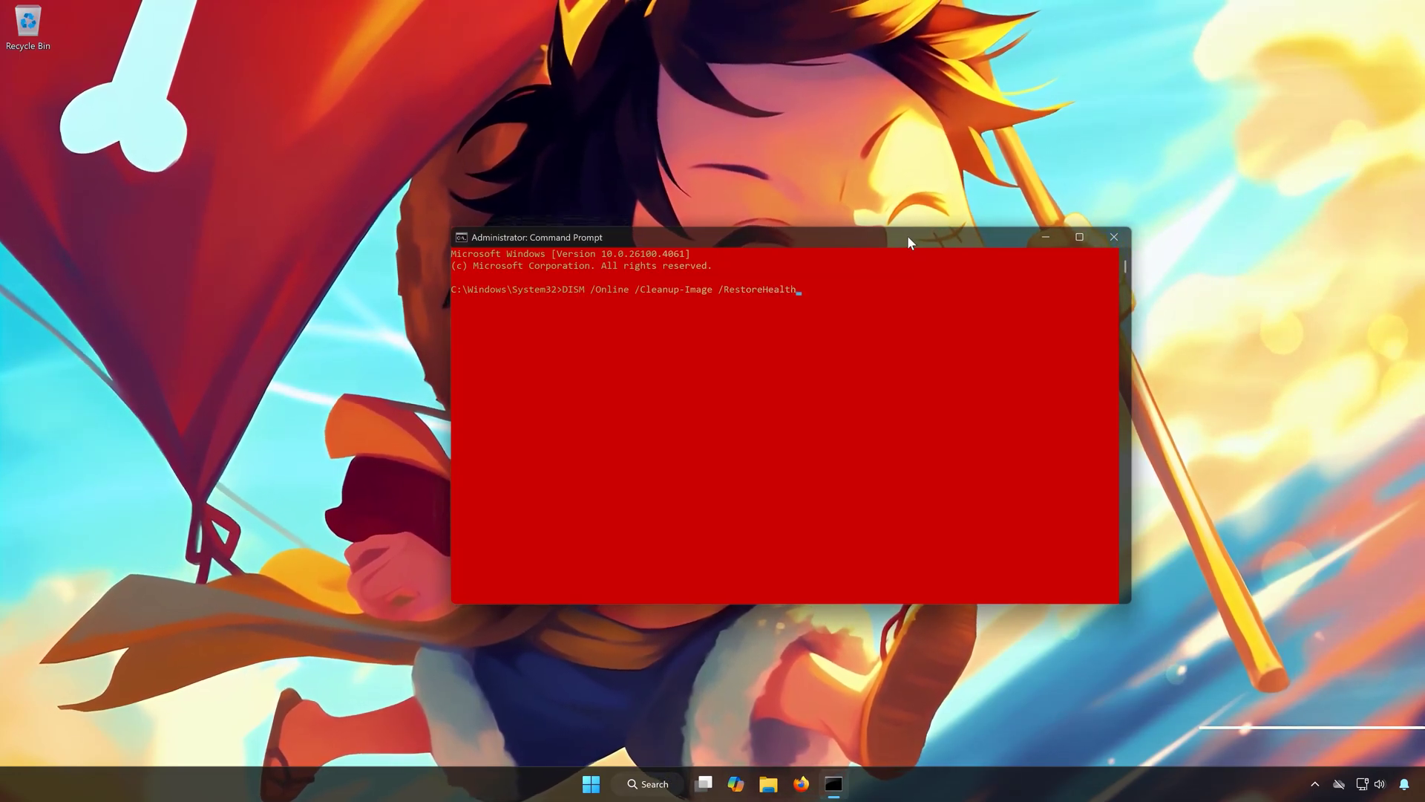
{"action": "key", "text": "Return"}
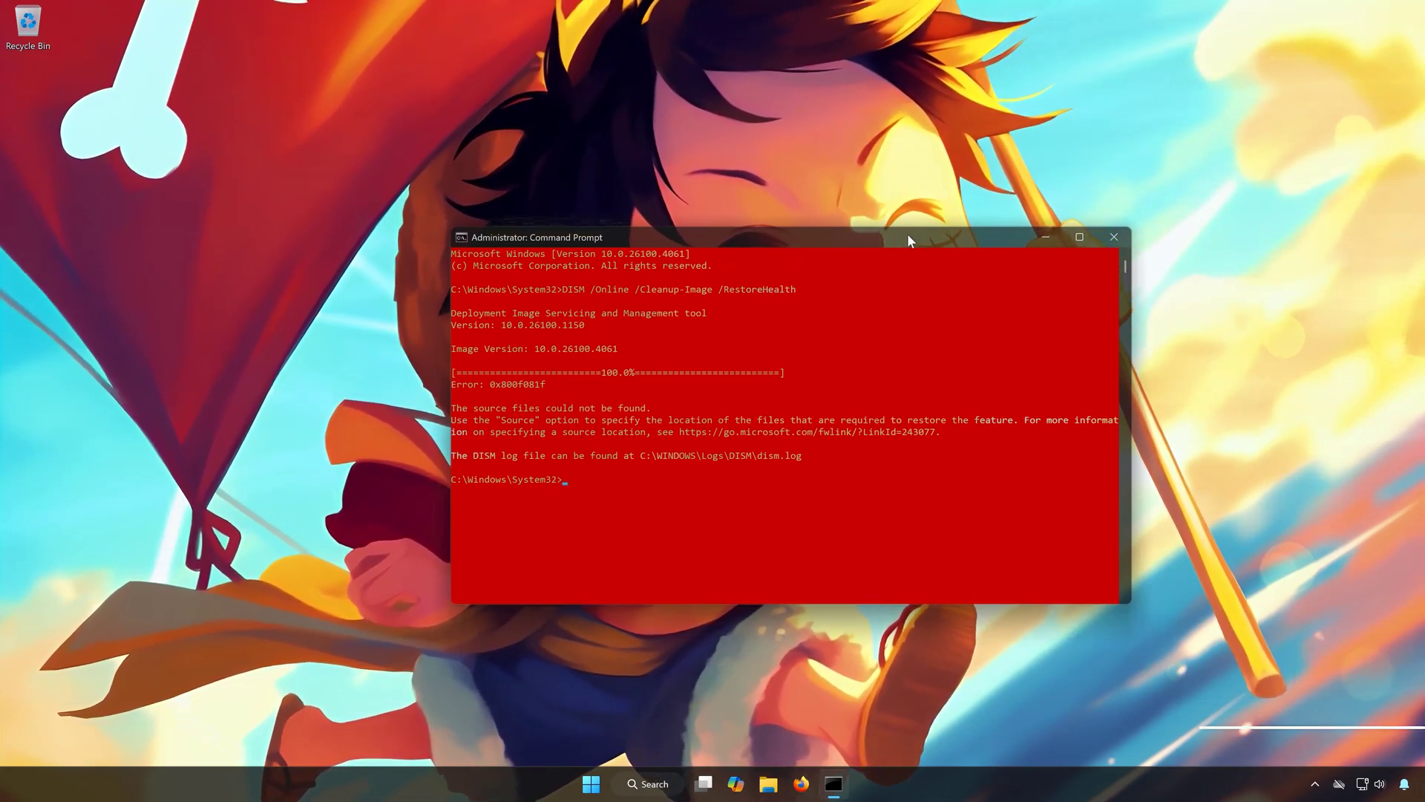
{"action": "type", "text": "exit"}
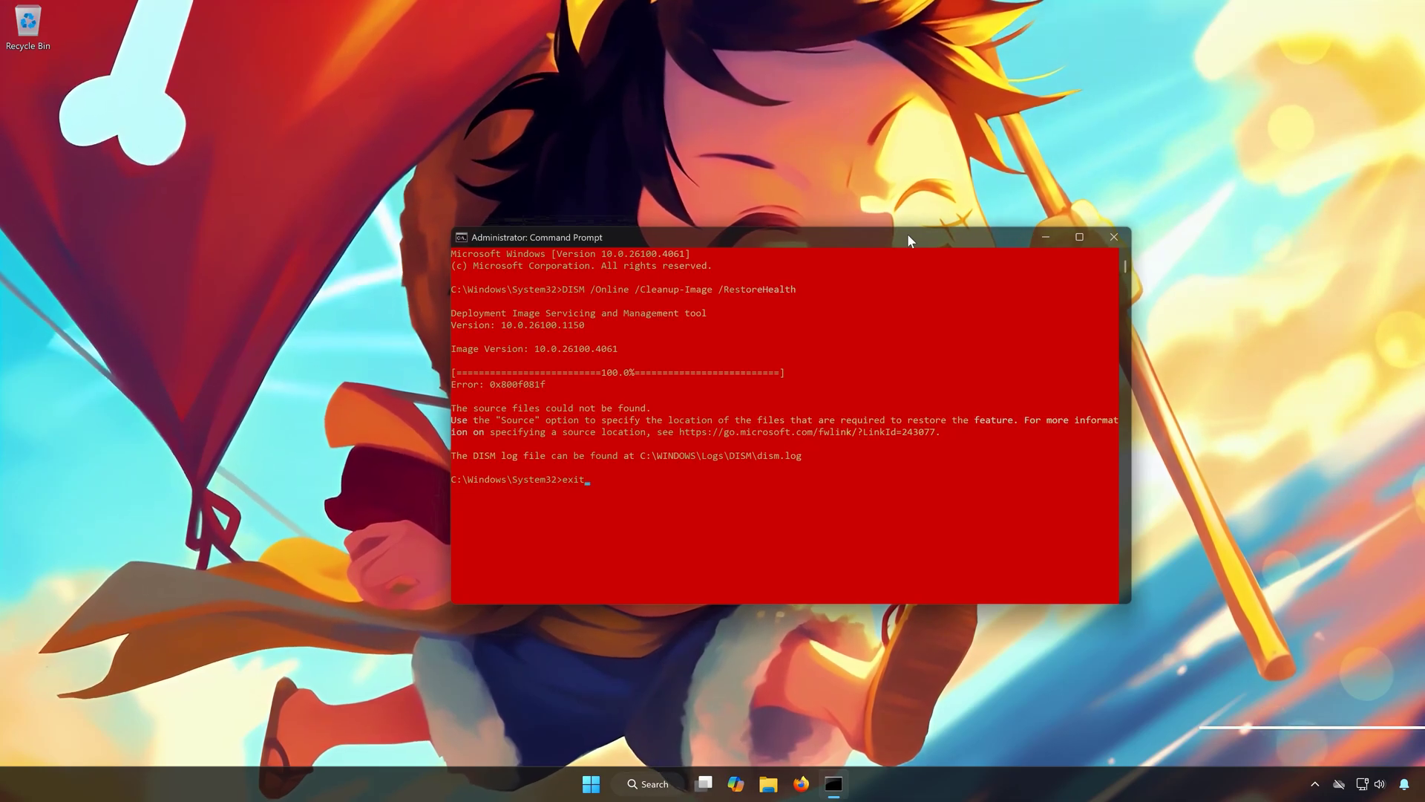
{"action": "key", "text": "Return"}
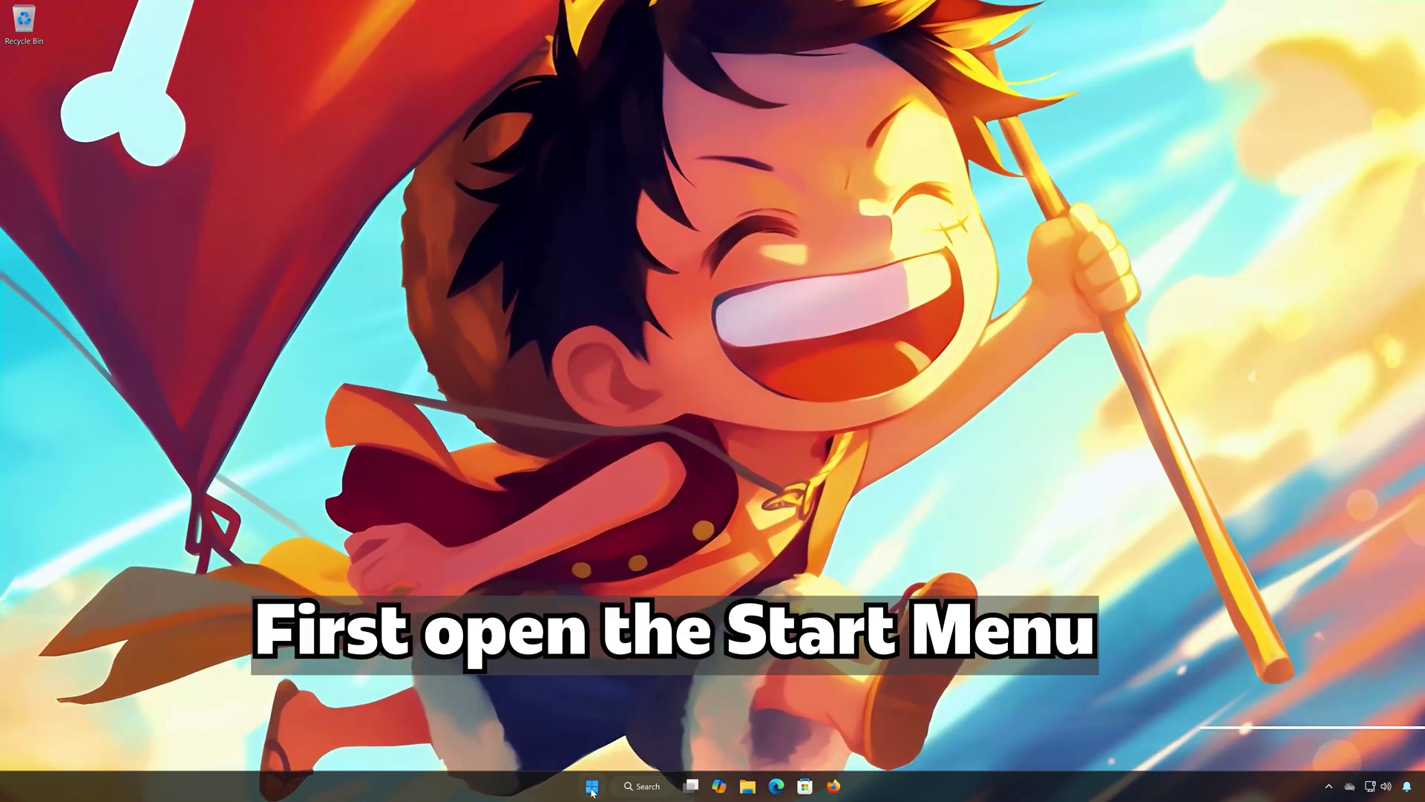
Open the Other troubleshooters page under the System troubleshooting options in Windows Settings
{"action": "left_click", "coordinate": [592, 788]}
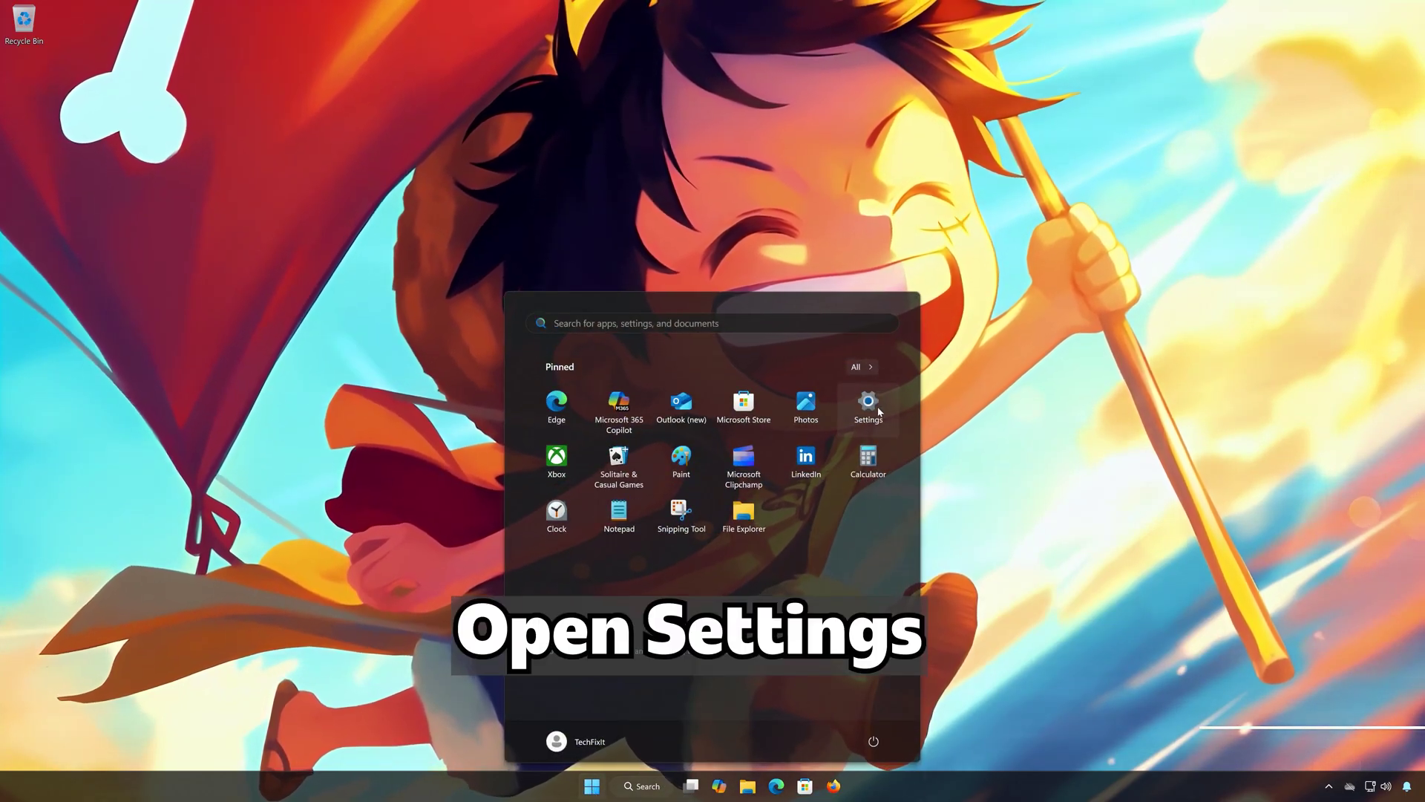
{"action": "left_click", "coordinate": [877, 409]}
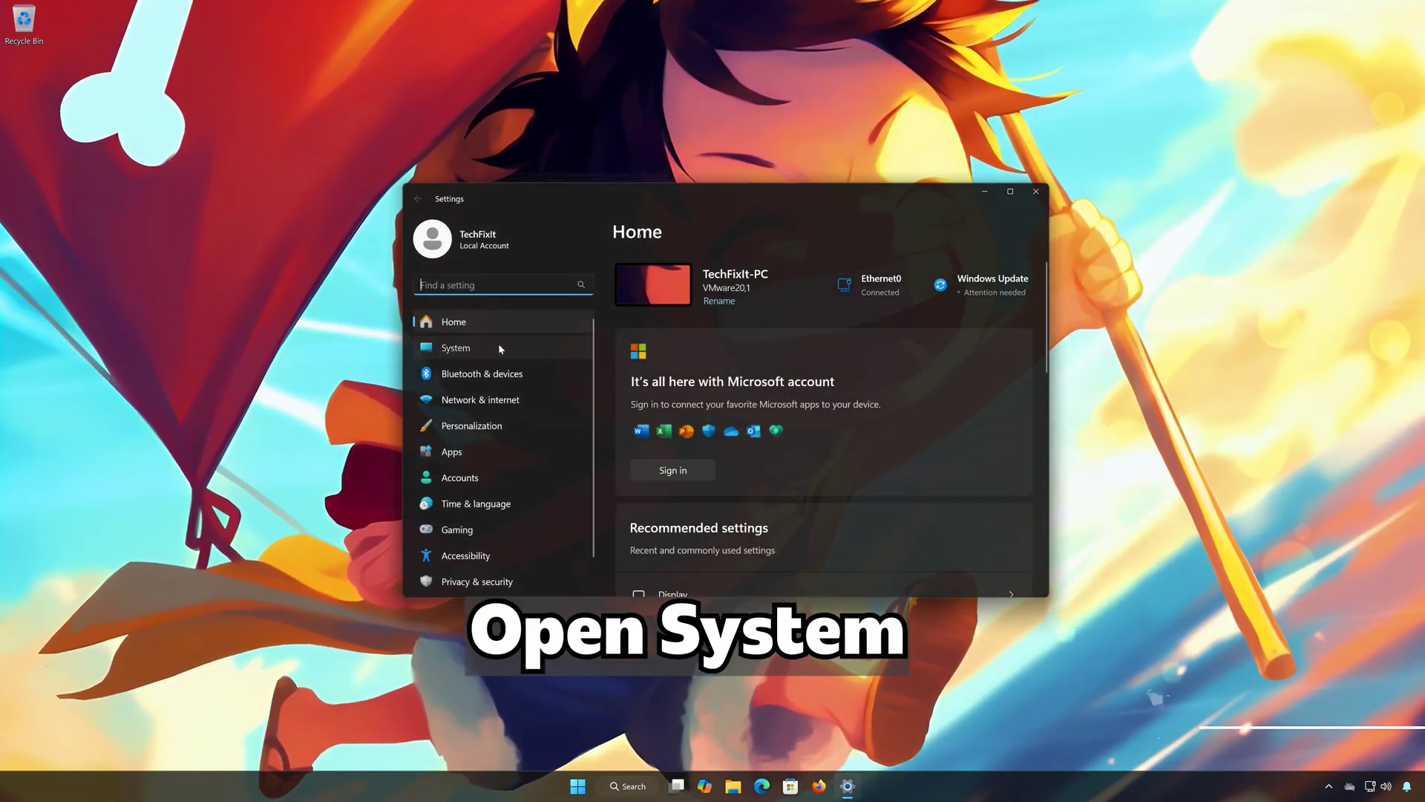
{"action": "left_click", "coordinate": [497, 348]}
{"action": "scroll", "coordinate": [785, 423], "scroll_direction": "down", "scroll_amount": 5}
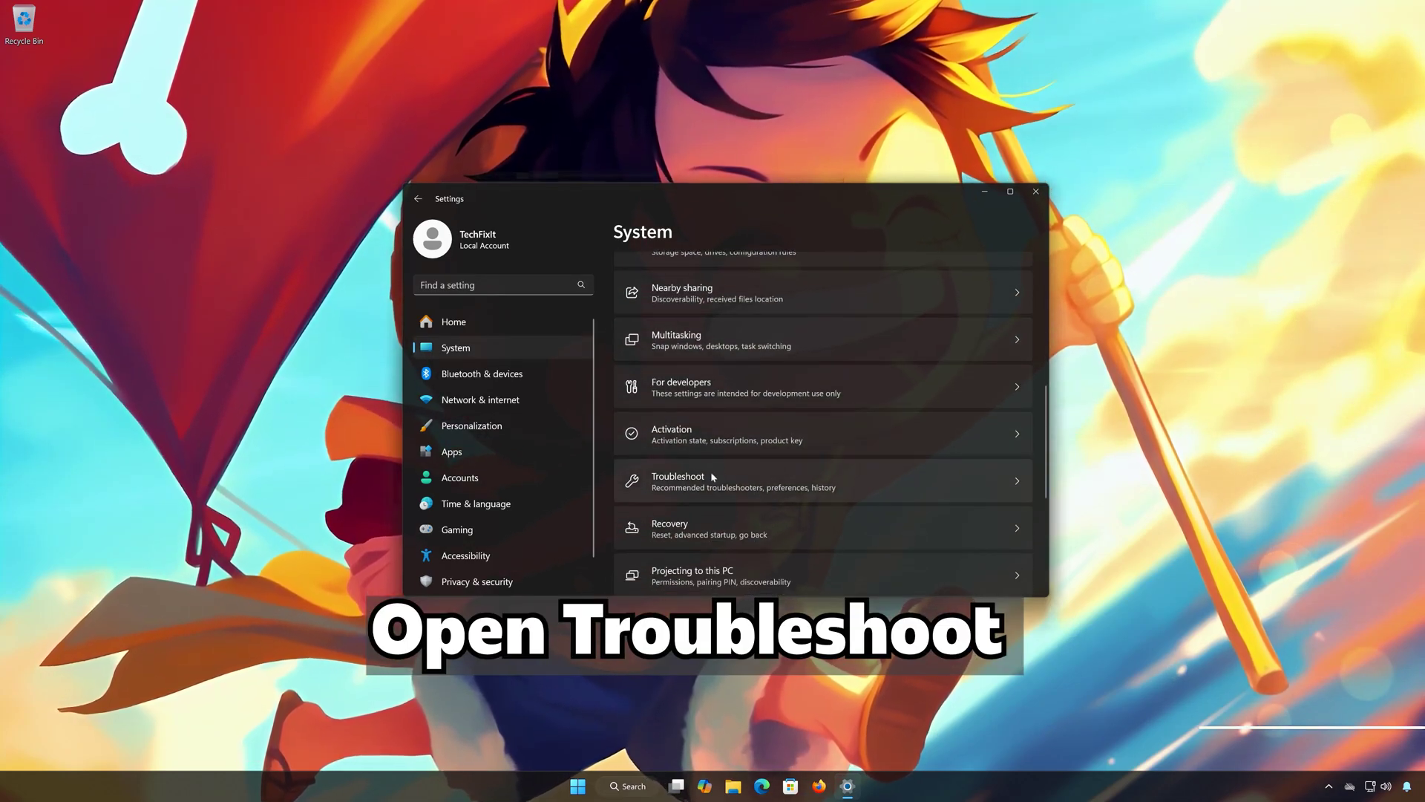
{"action": "left_click", "coordinate": [705, 479]}
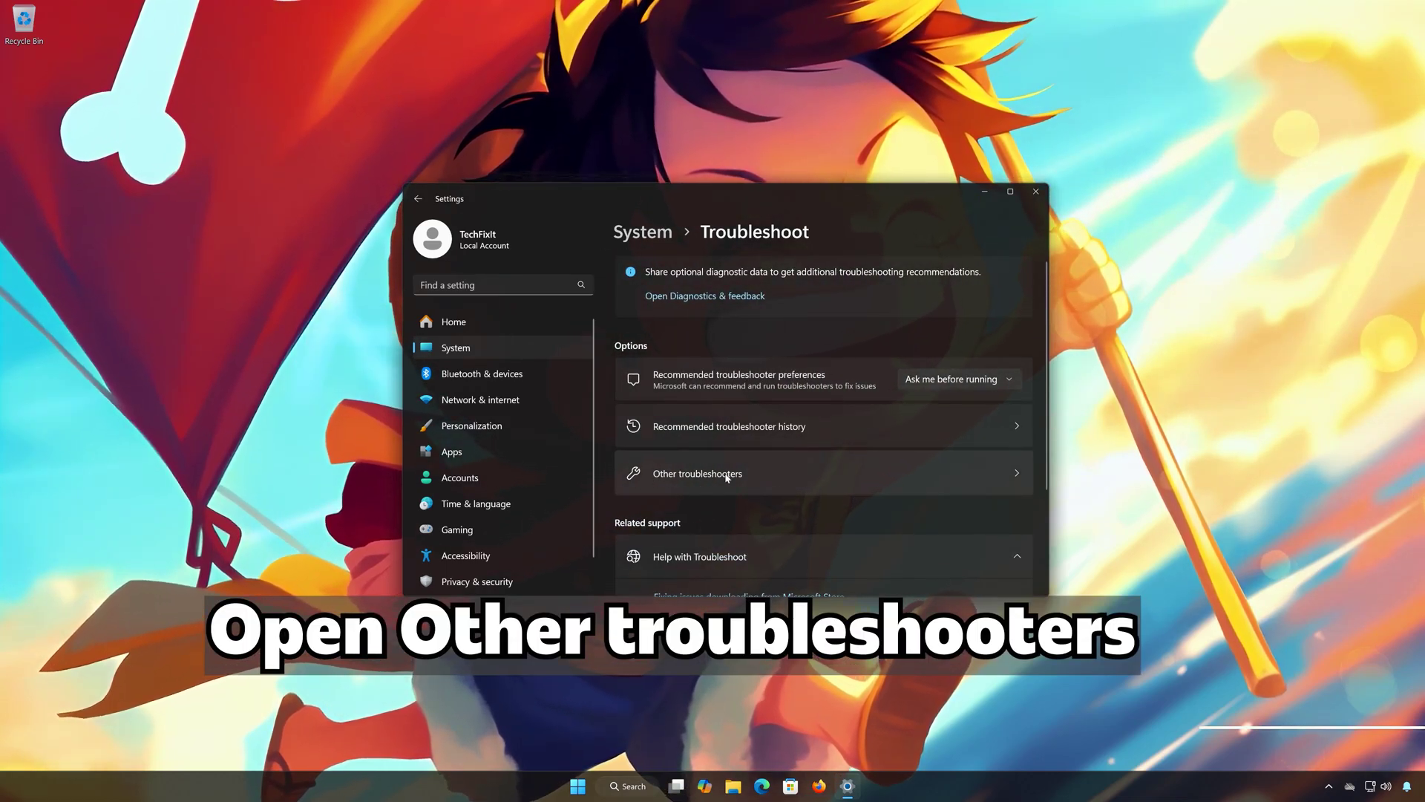
{"action": "left_click", "coordinate": [727, 476]}
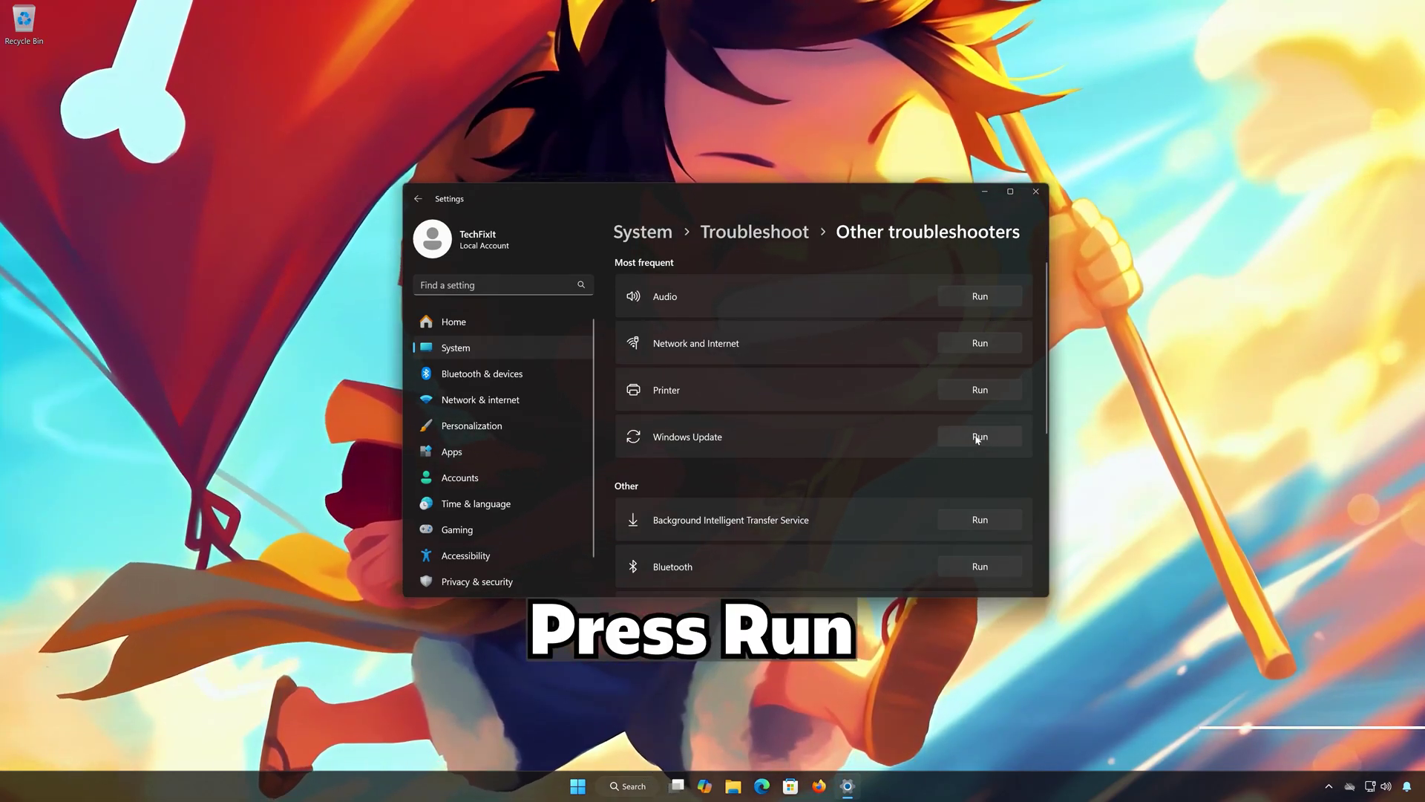
Run the Windows Update troubleshooter for being unable to download, install or uninstall an update, and allow the automated diagnostic
{"action": "left_click", "coordinate": [979, 437]}
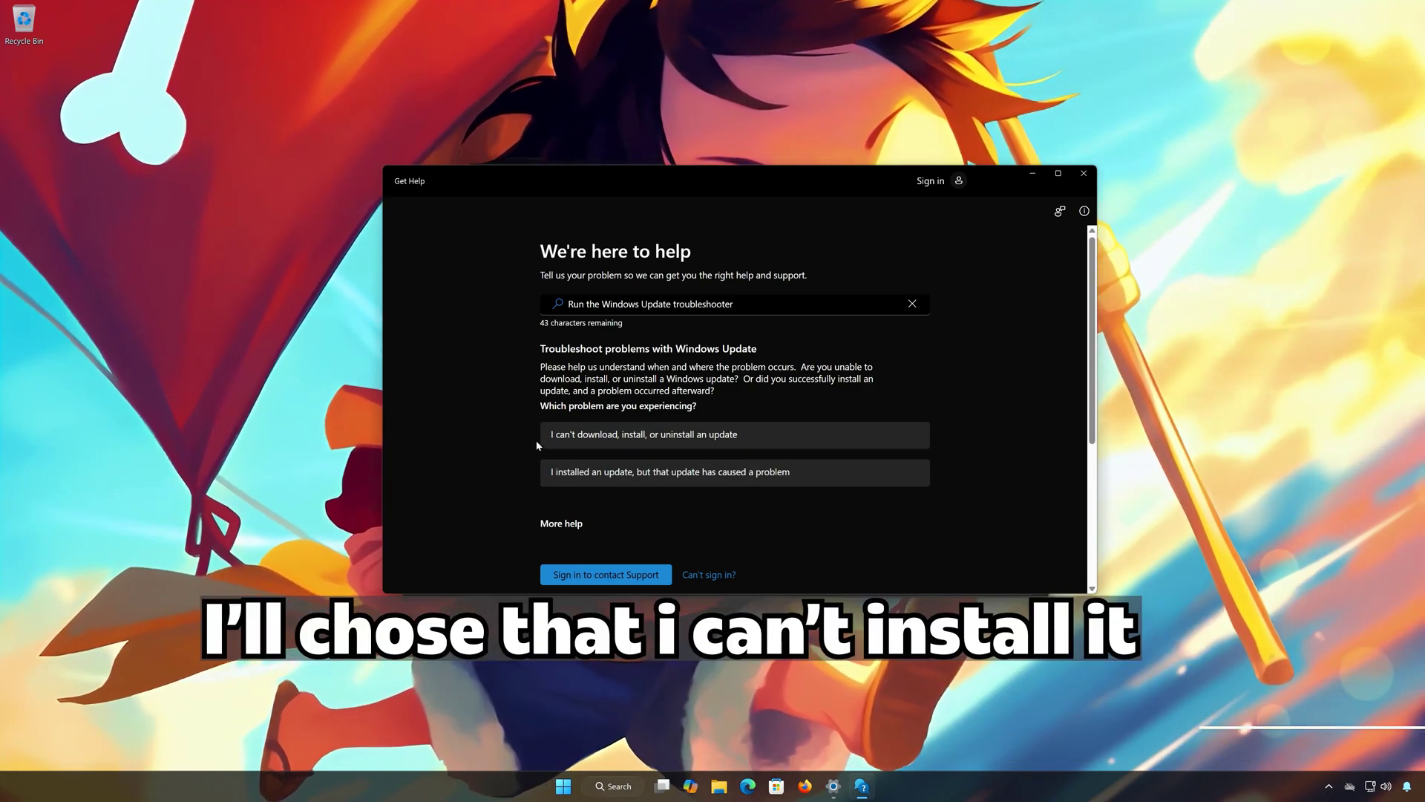
{"action": "left_click", "coordinate": [670, 437]}
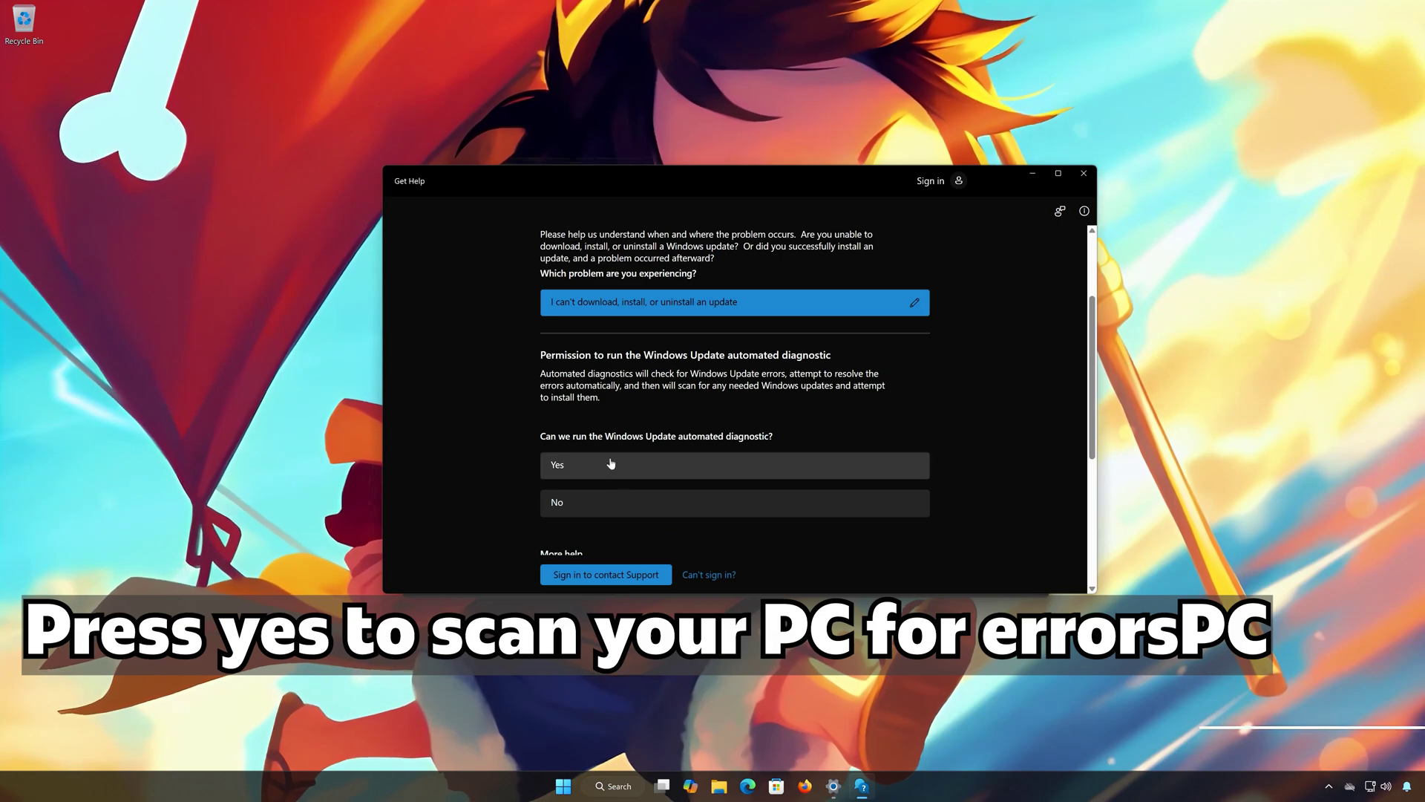
{"action": "left_click", "coordinate": [614, 466]}
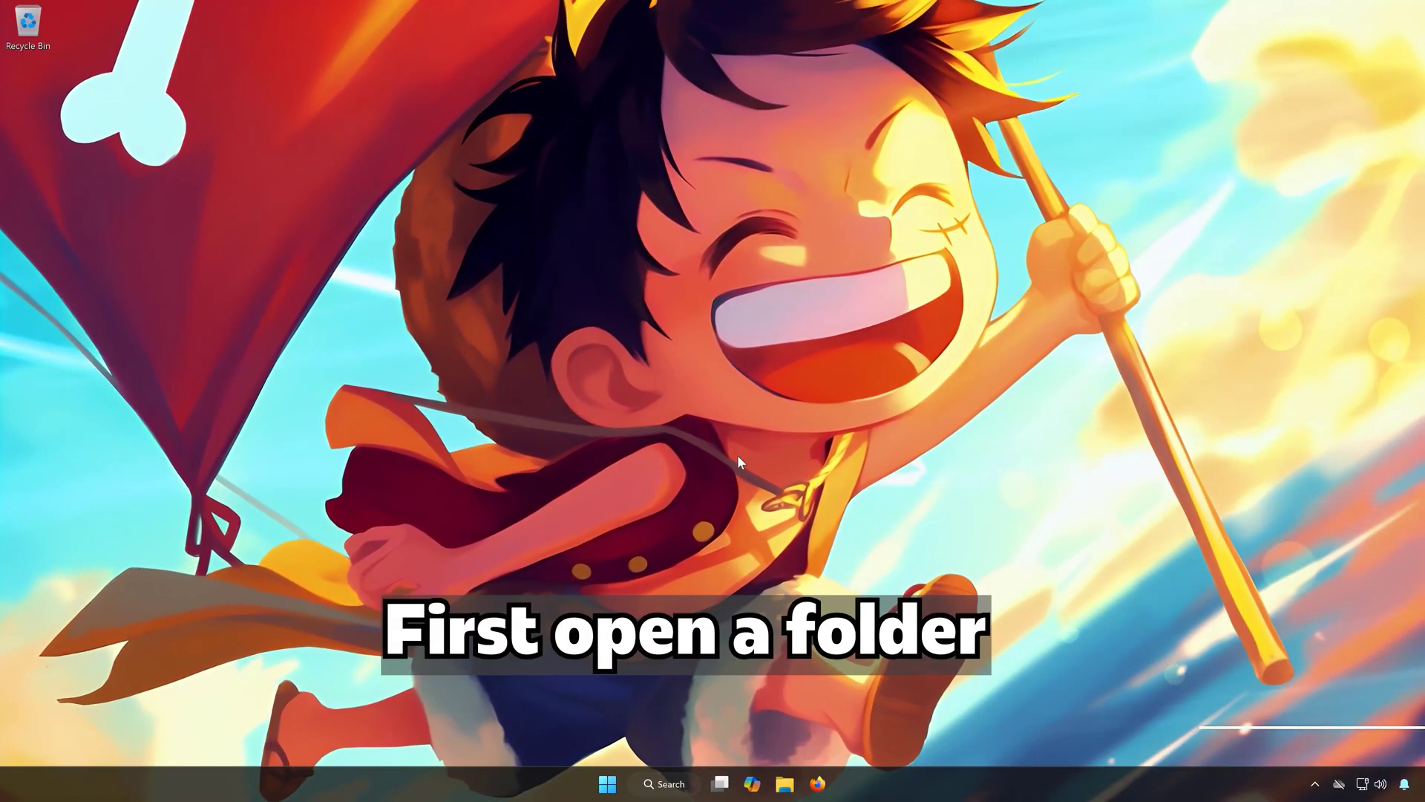
Open the SoftwareDistribution folder inside the Windows folder on Local Disk (C:) in File Explorer
{"action": "left_click", "coordinate": [786, 786]}
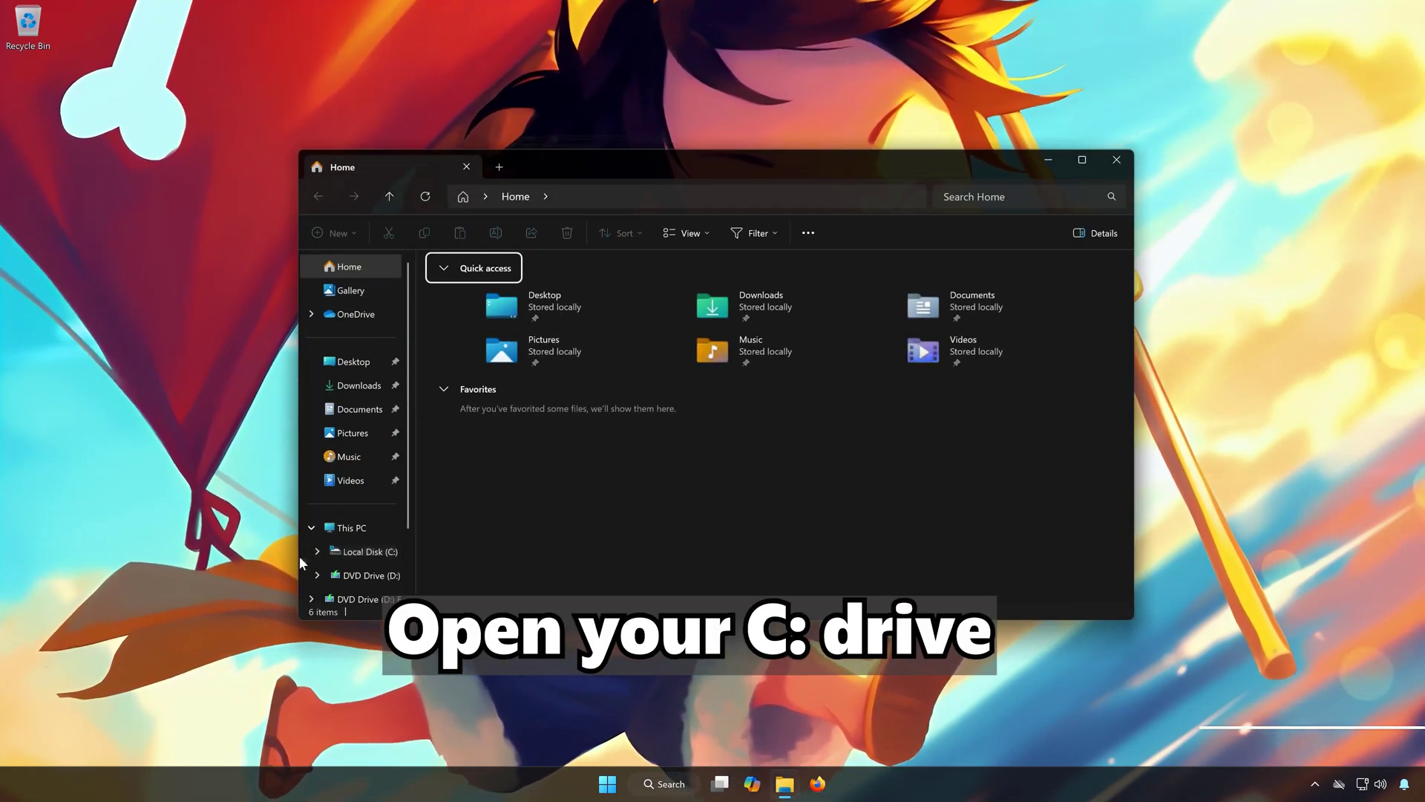
{"action": "left_click", "coordinate": [365, 553]}
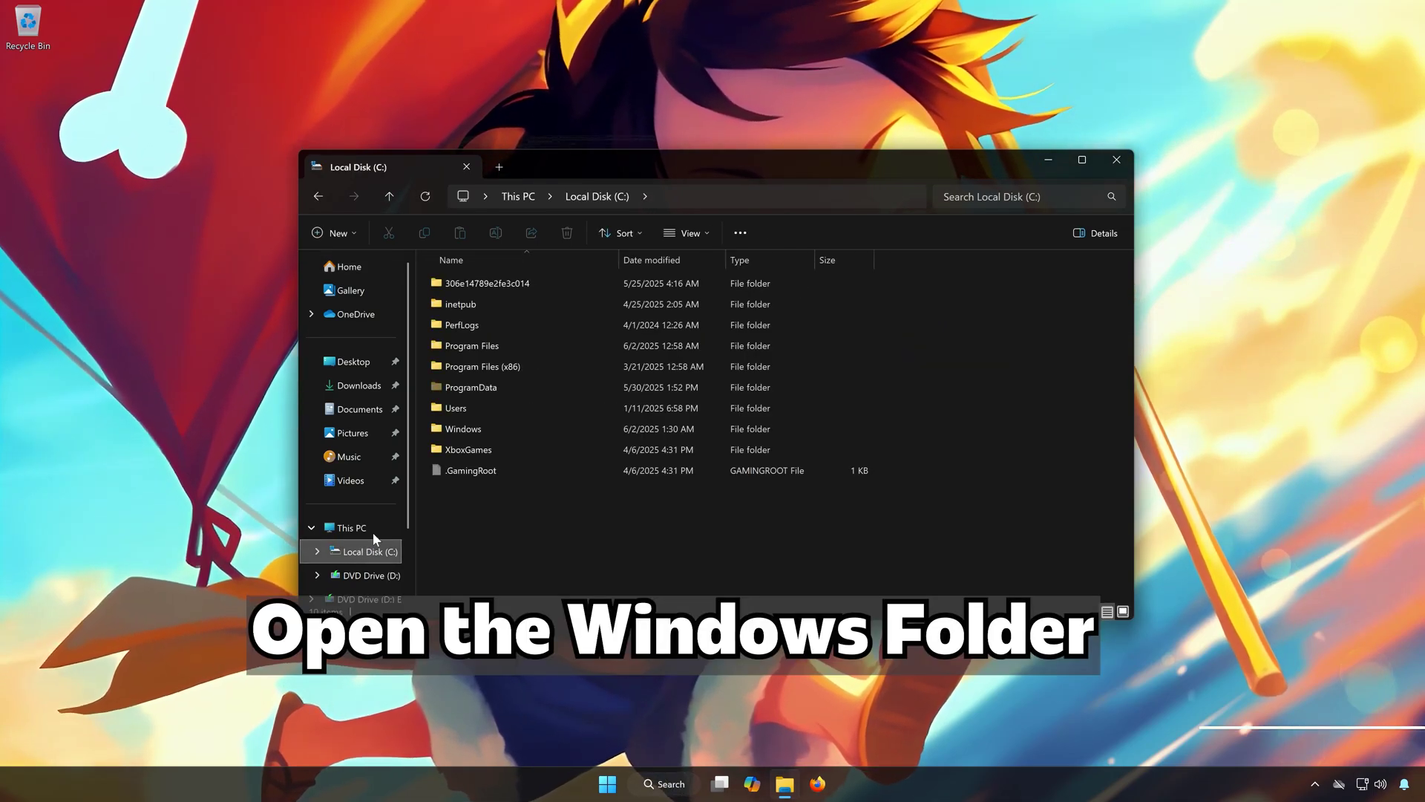
{"action": "double_click", "coordinate": [491, 429]}
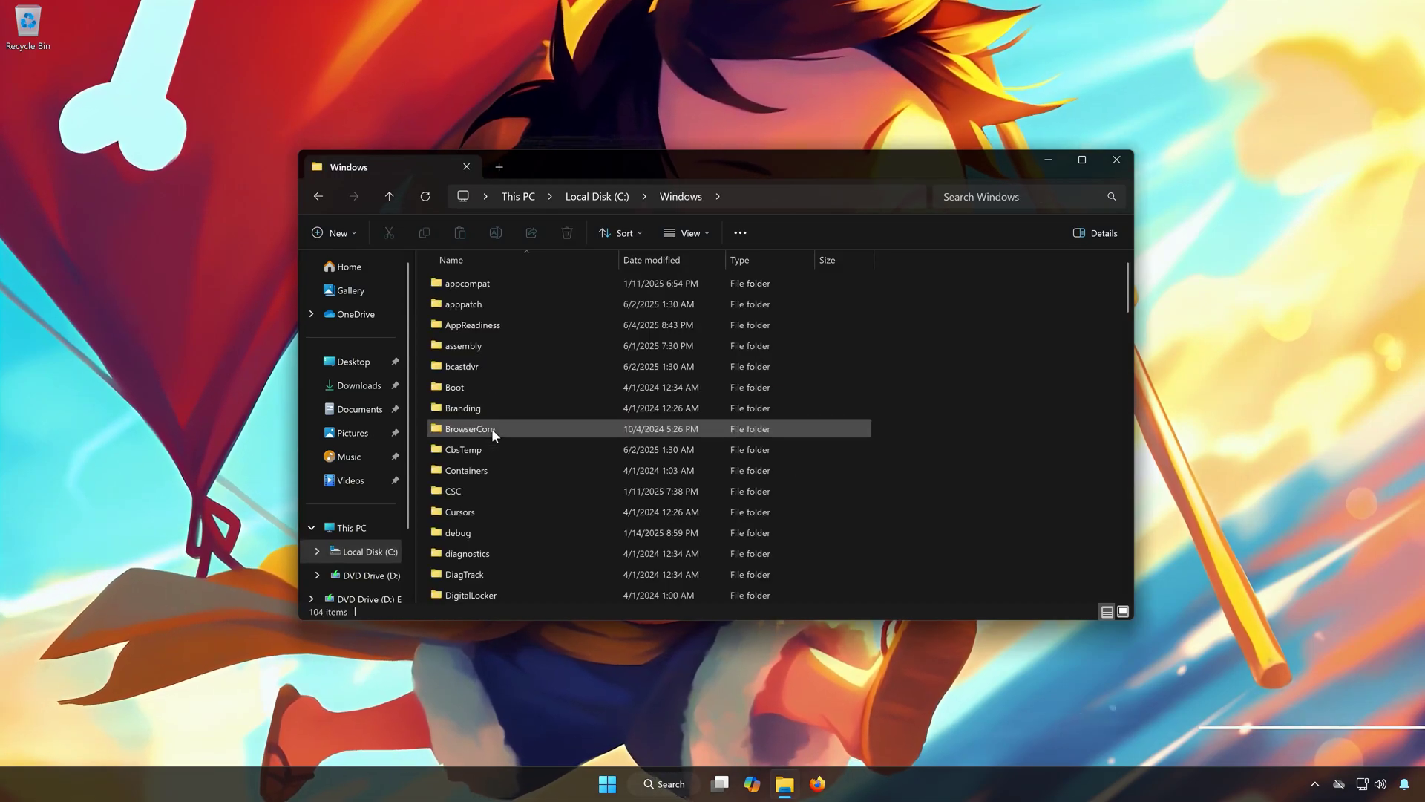
{"action": "scroll", "coordinate": [545, 478], "scroll_direction": "down", "scroll_amount": 15}
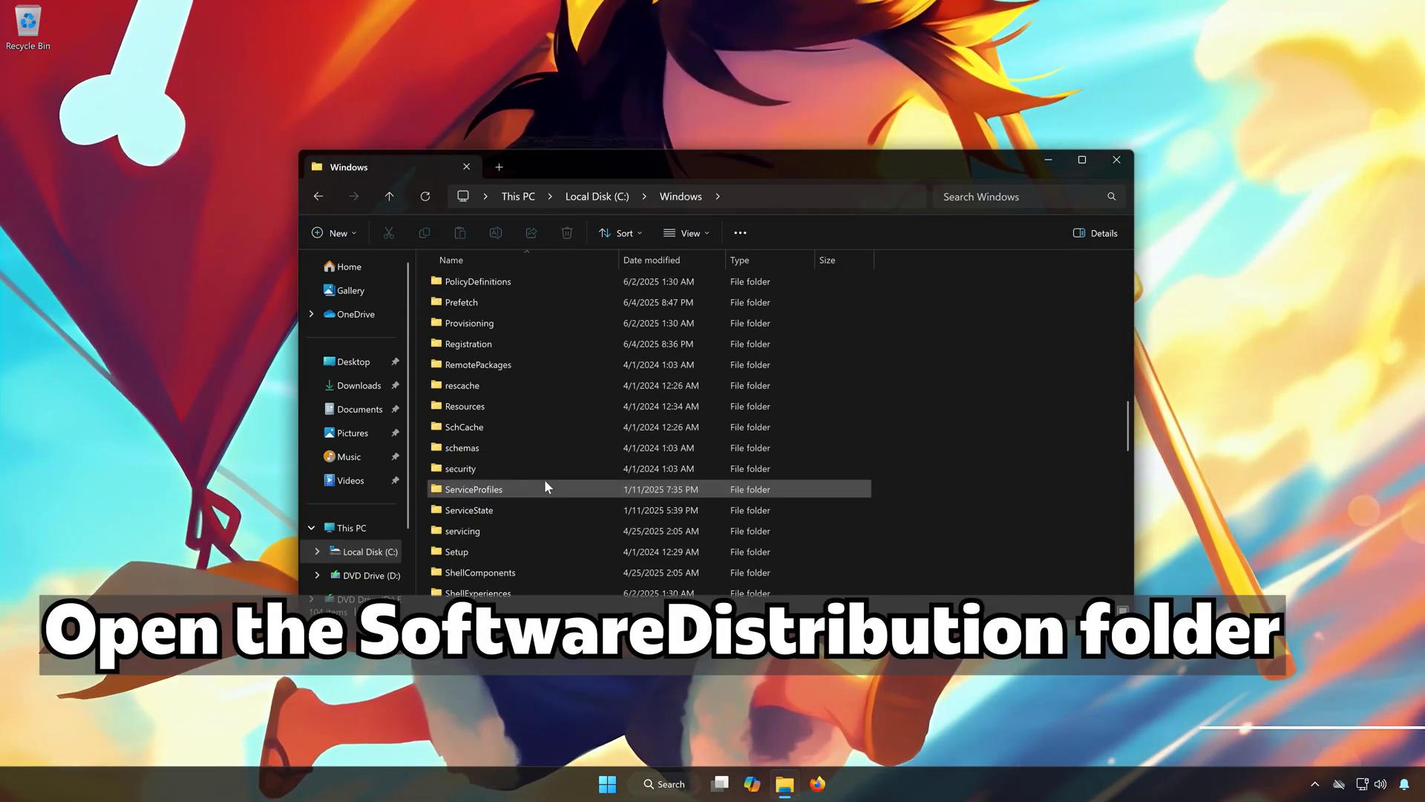
{"action": "scroll", "coordinate": [544, 486], "scroll_direction": "down", "scroll_amount": 2}
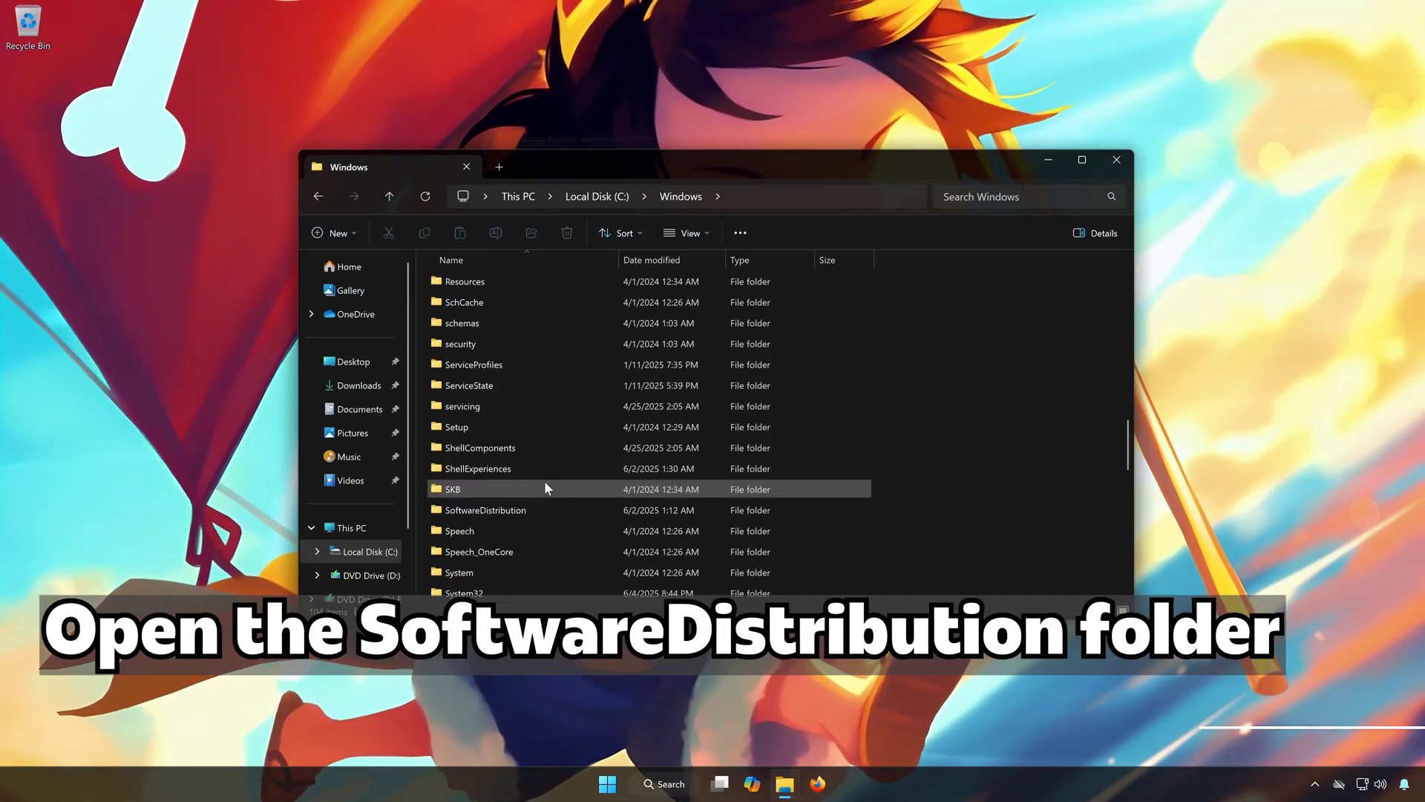
{"action": "scroll", "coordinate": [545, 487], "scroll_direction": "down", "scroll_amount": 1}
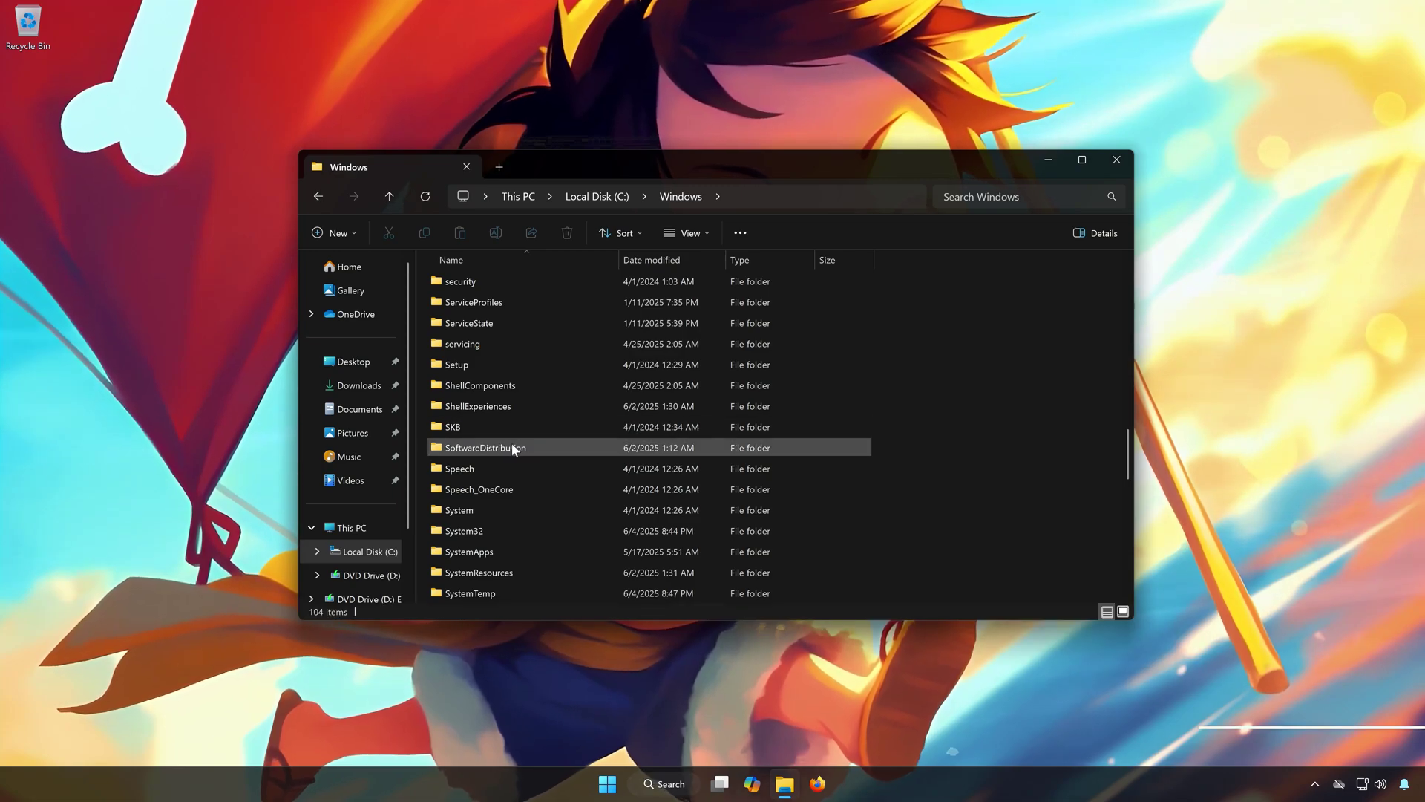
{"action": "double_click", "coordinate": [500, 450]}
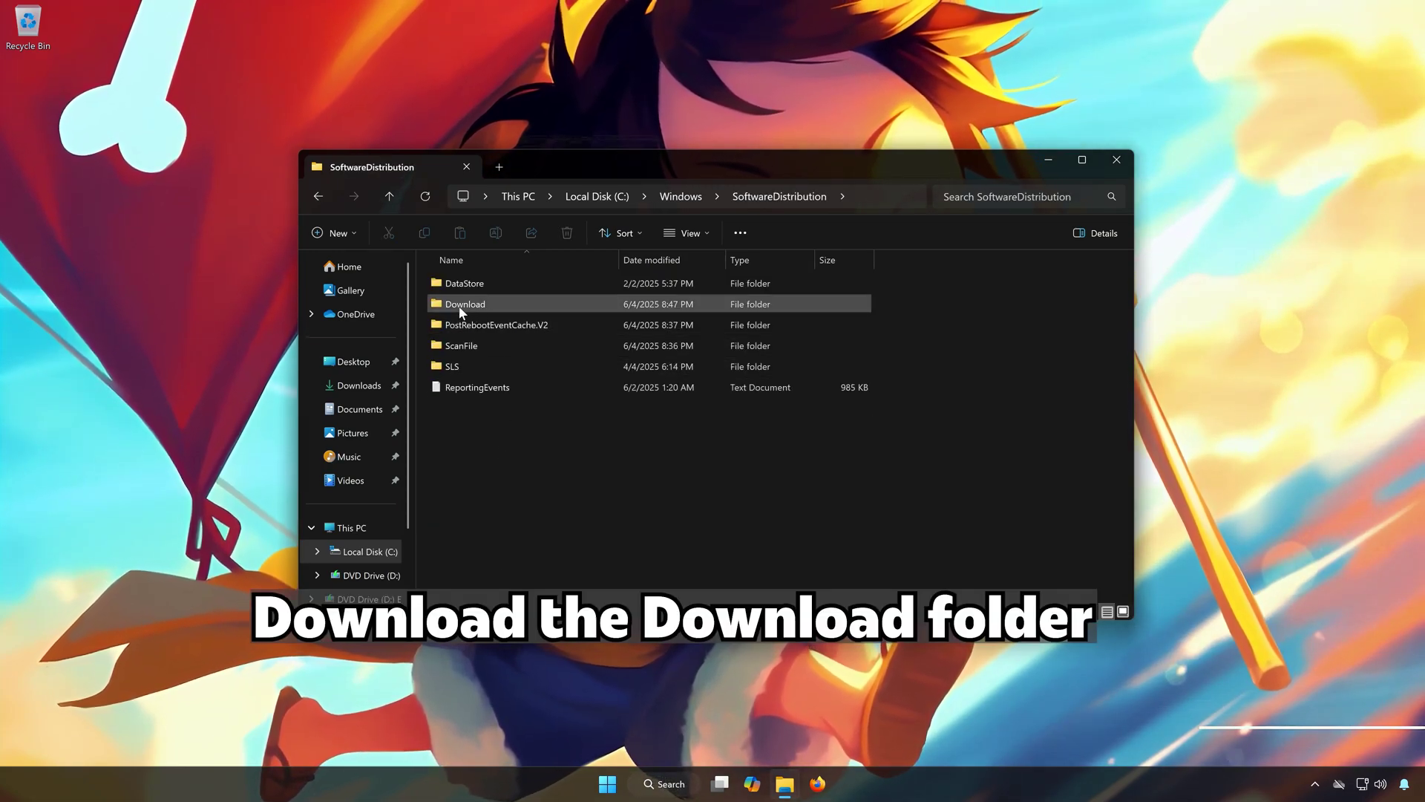
Delete the Download folder from SoftwareDistribution and close the File Explorer window
{"action": "left_click", "coordinate": [484, 306]}
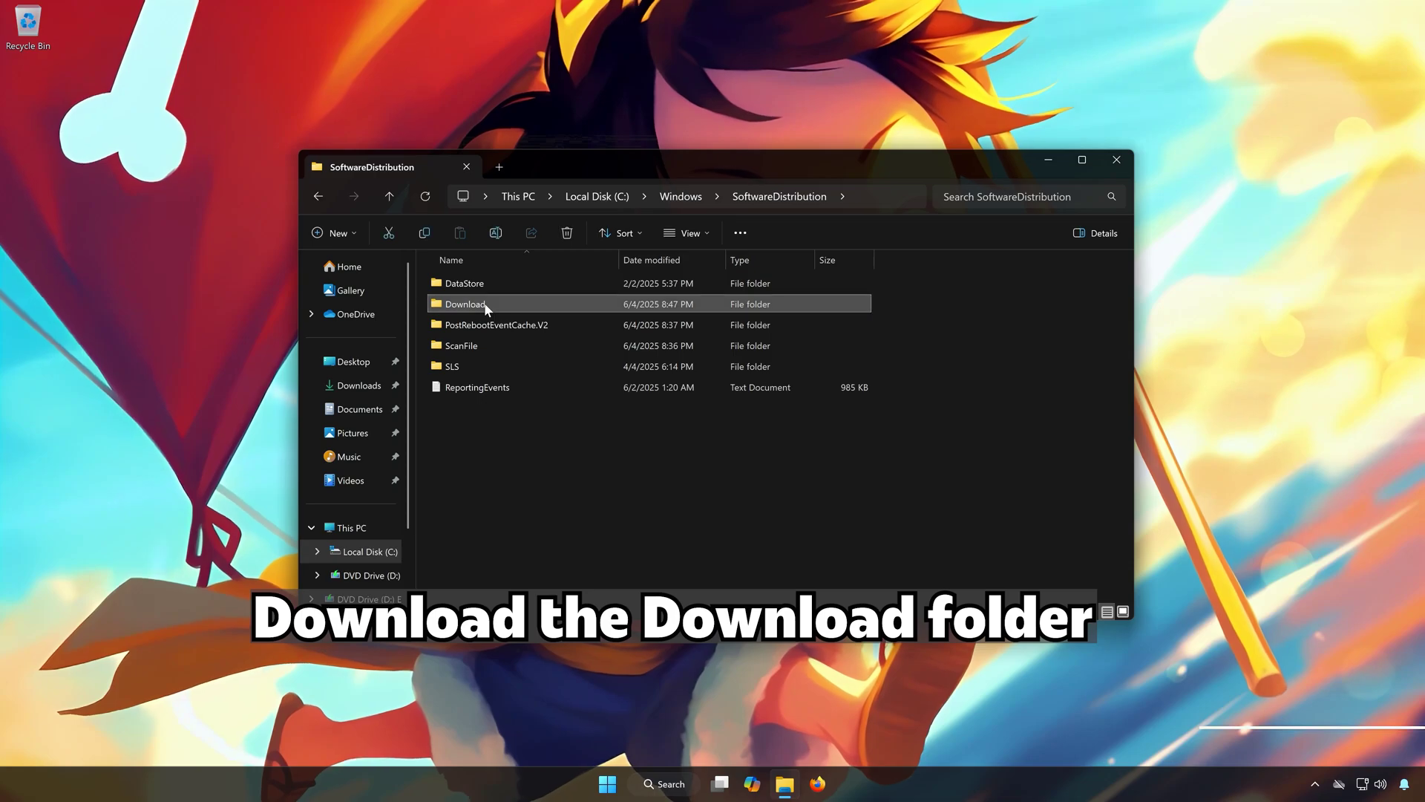
{"action": "left_click", "coordinate": [569, 230]}
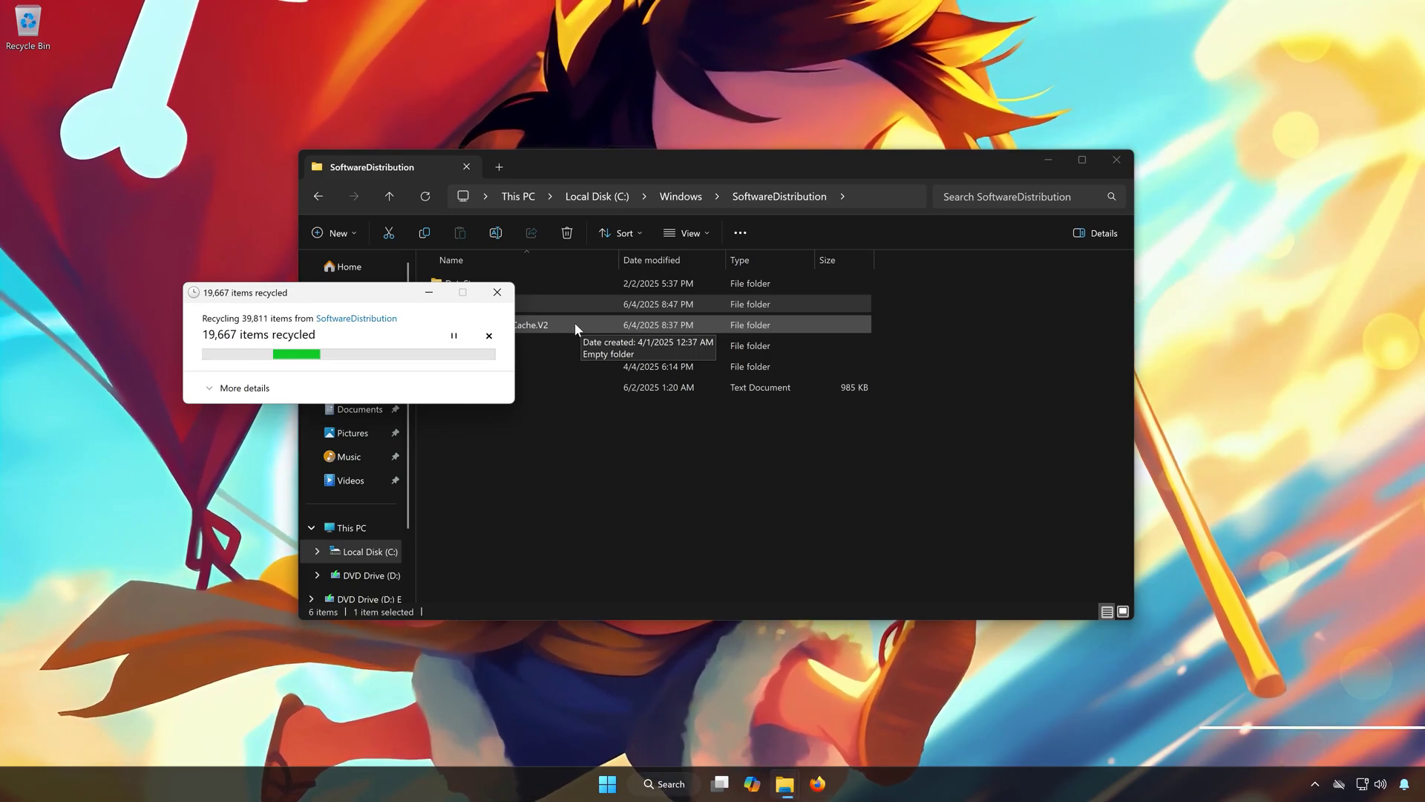
{"action": "left_click", "coordinate": [311, 369]}
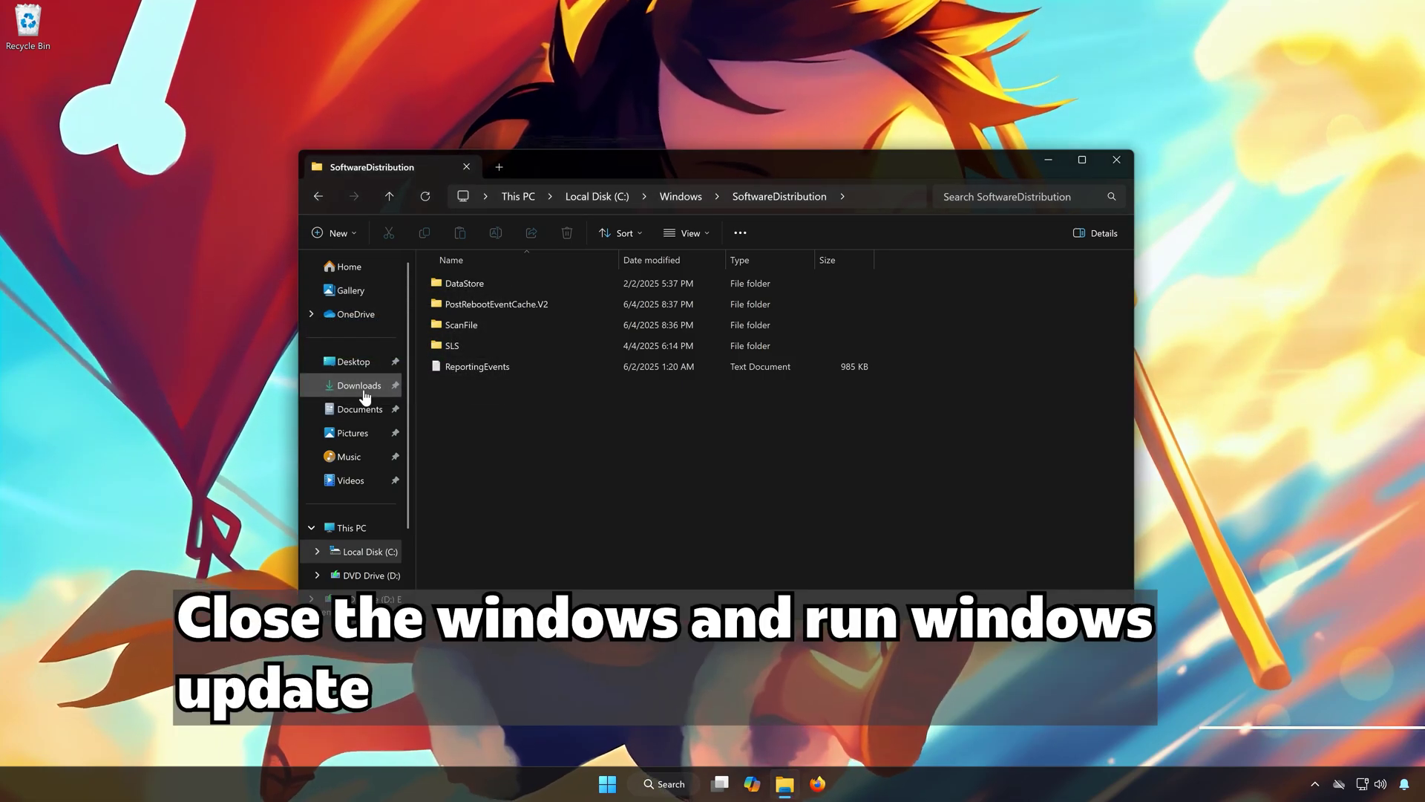
{"action": "left_click", "coordinate": [1117, 160]}
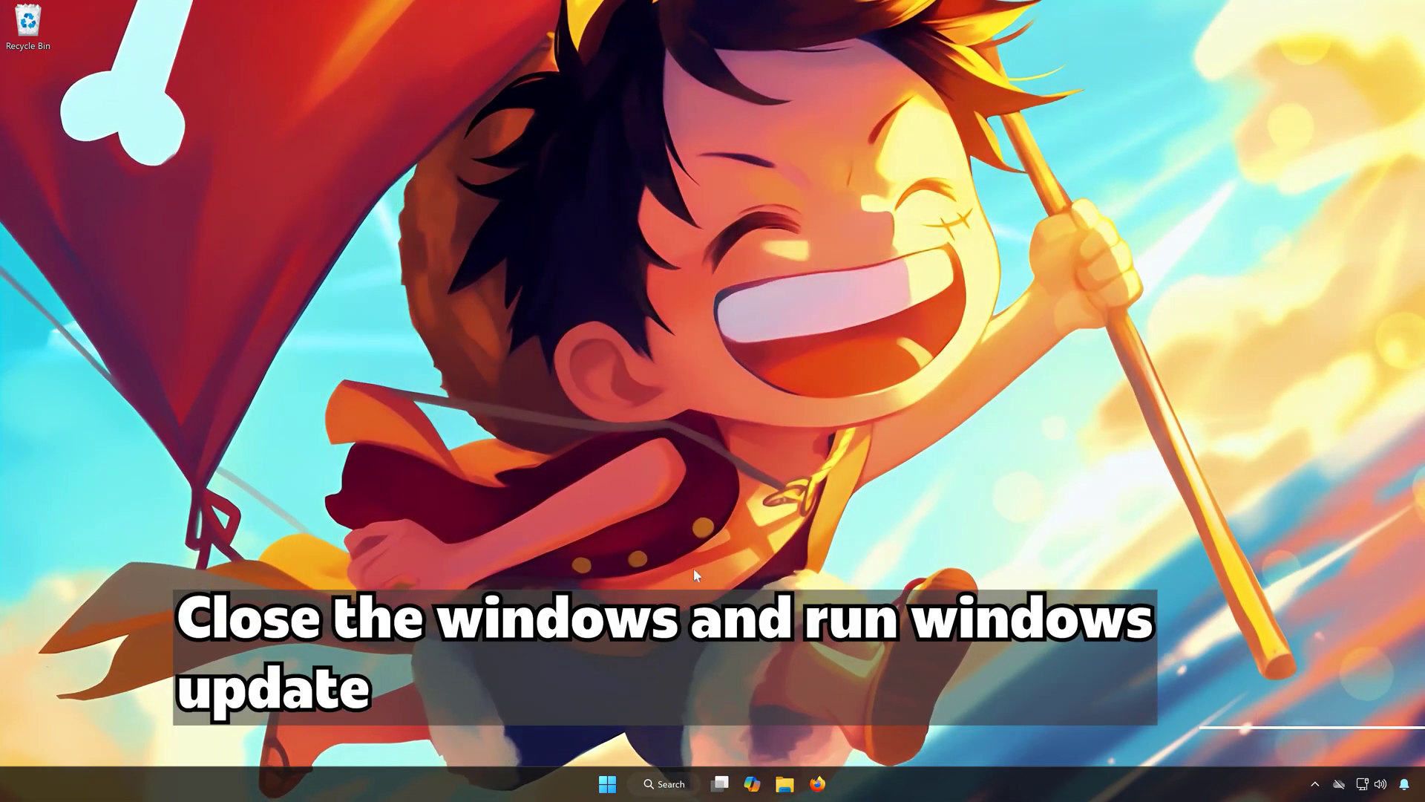
Open the Windows Update page in Windows Settings and check for updates
{"action": "left_click", "coordinate": [607, 783]}
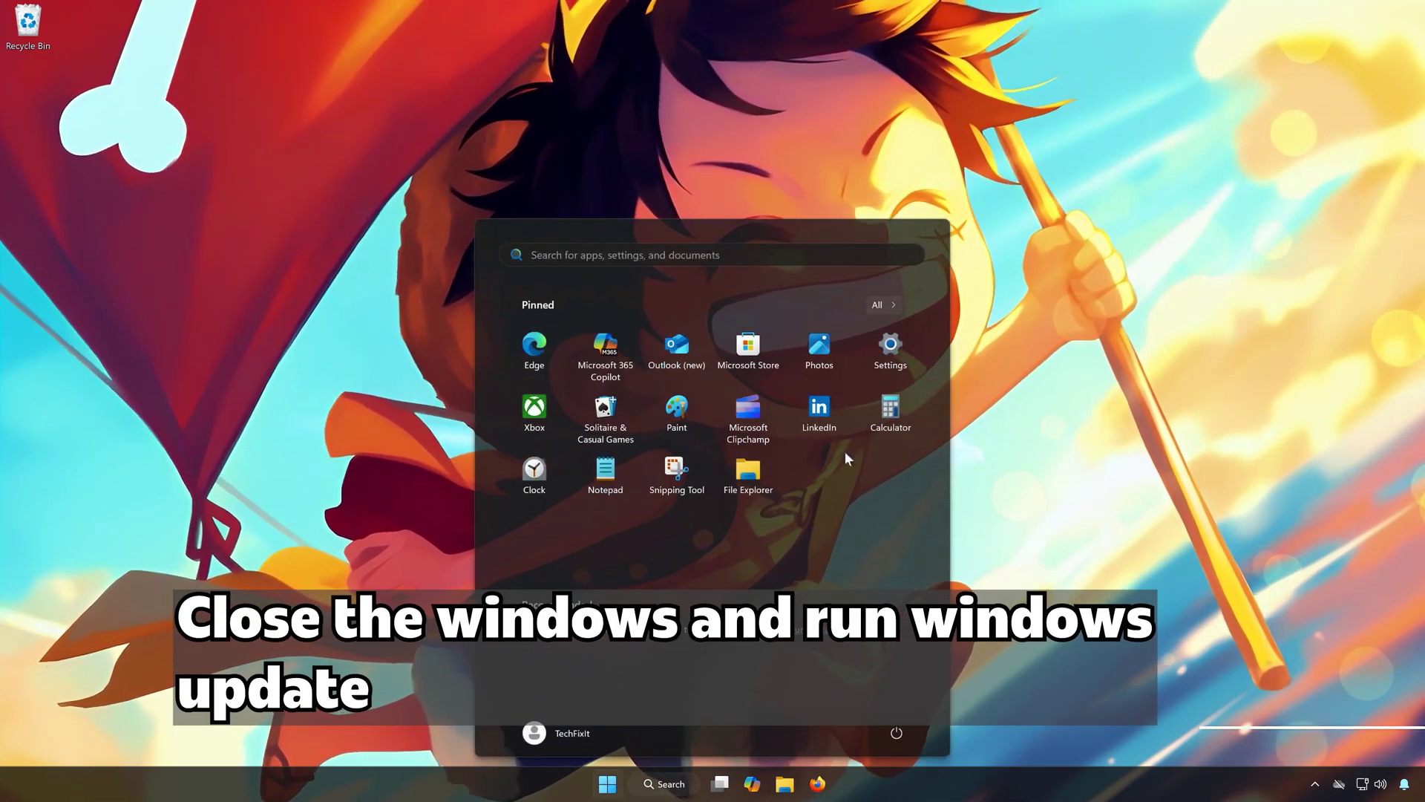
{"action": "left_click", "coordinate": [891, 352]}
{"action": "scroll", "coordinate": [423, 455], "scroll_direction": "down", "scroll_amount": 2}
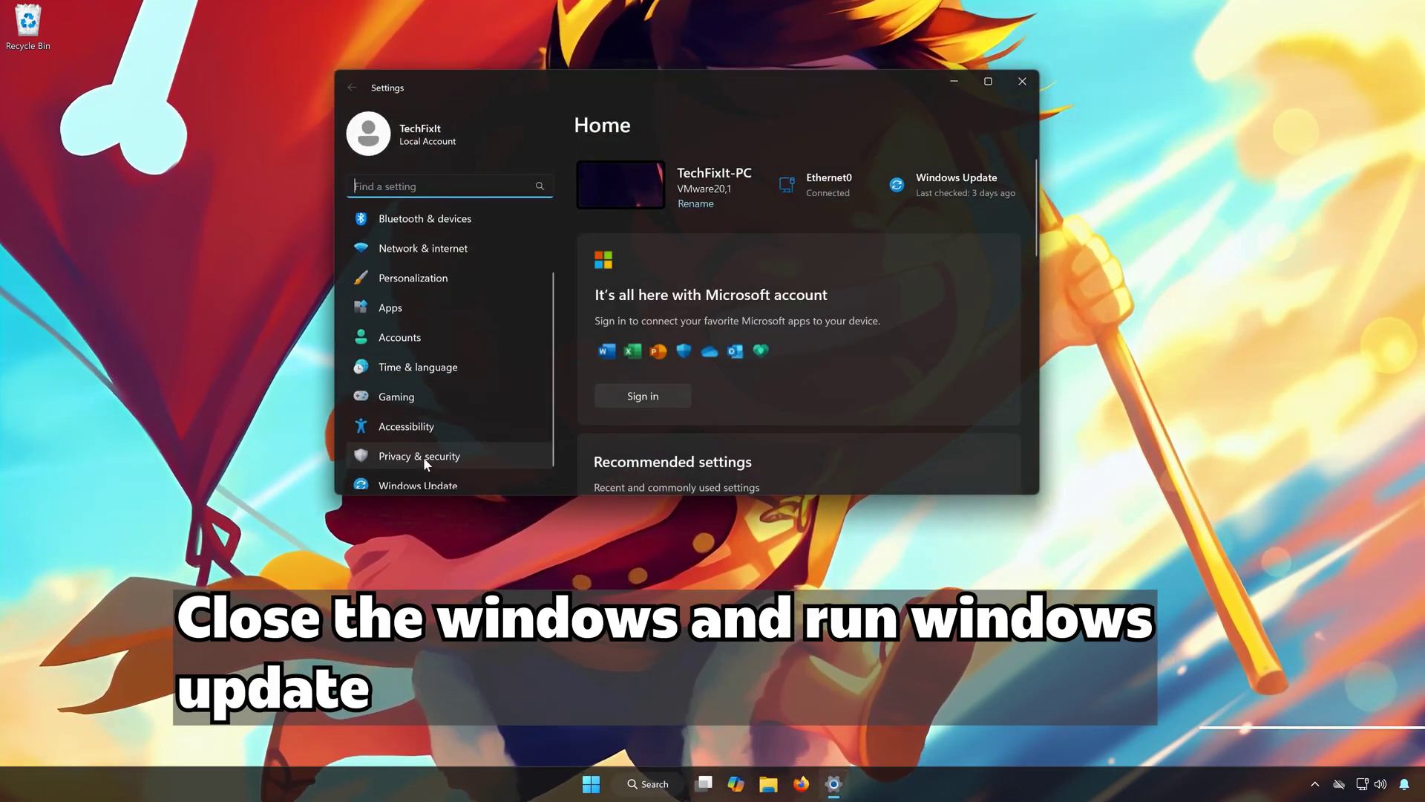
{"action": "left_click", "coordinate": [413, 474]}
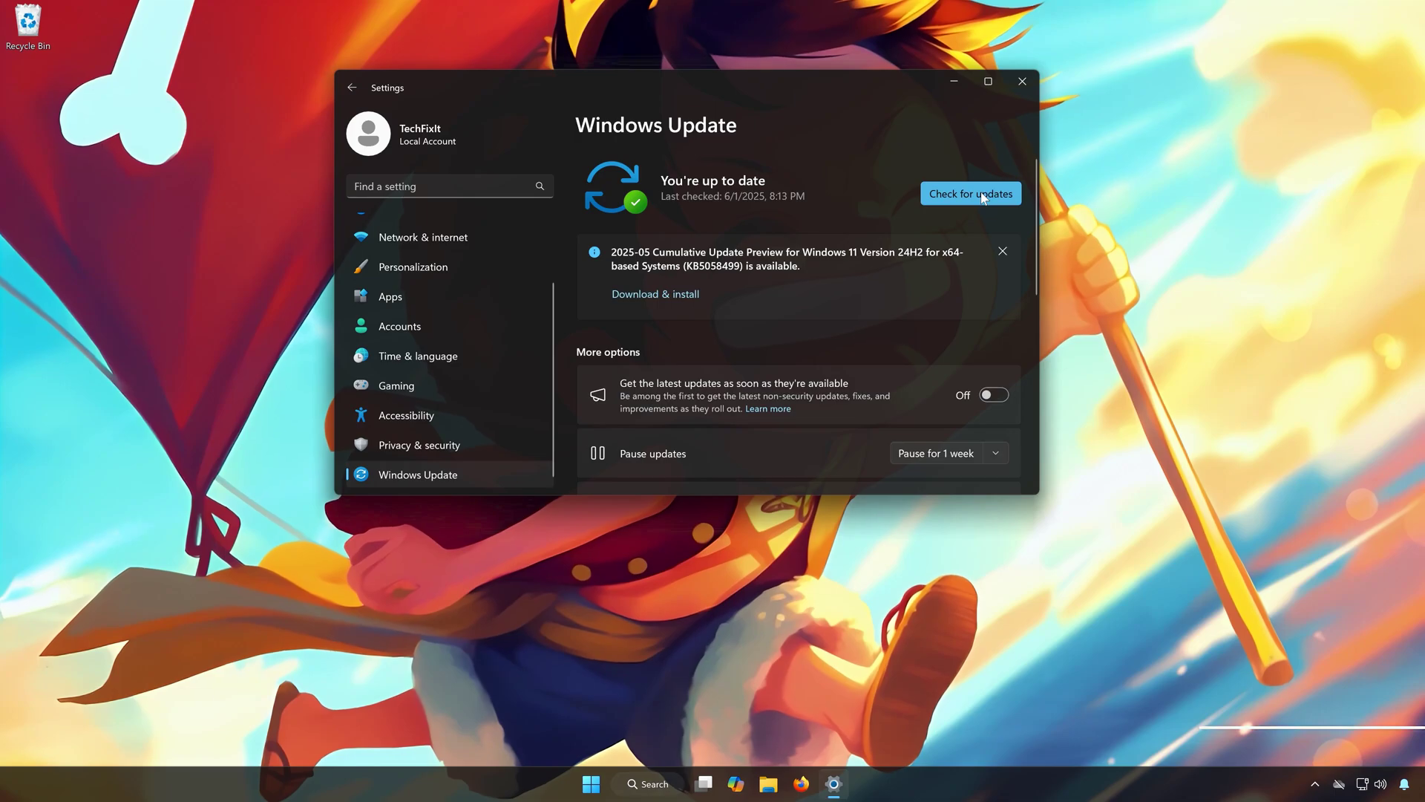
{"action": "left_click", "coordinate": [977, 197]}
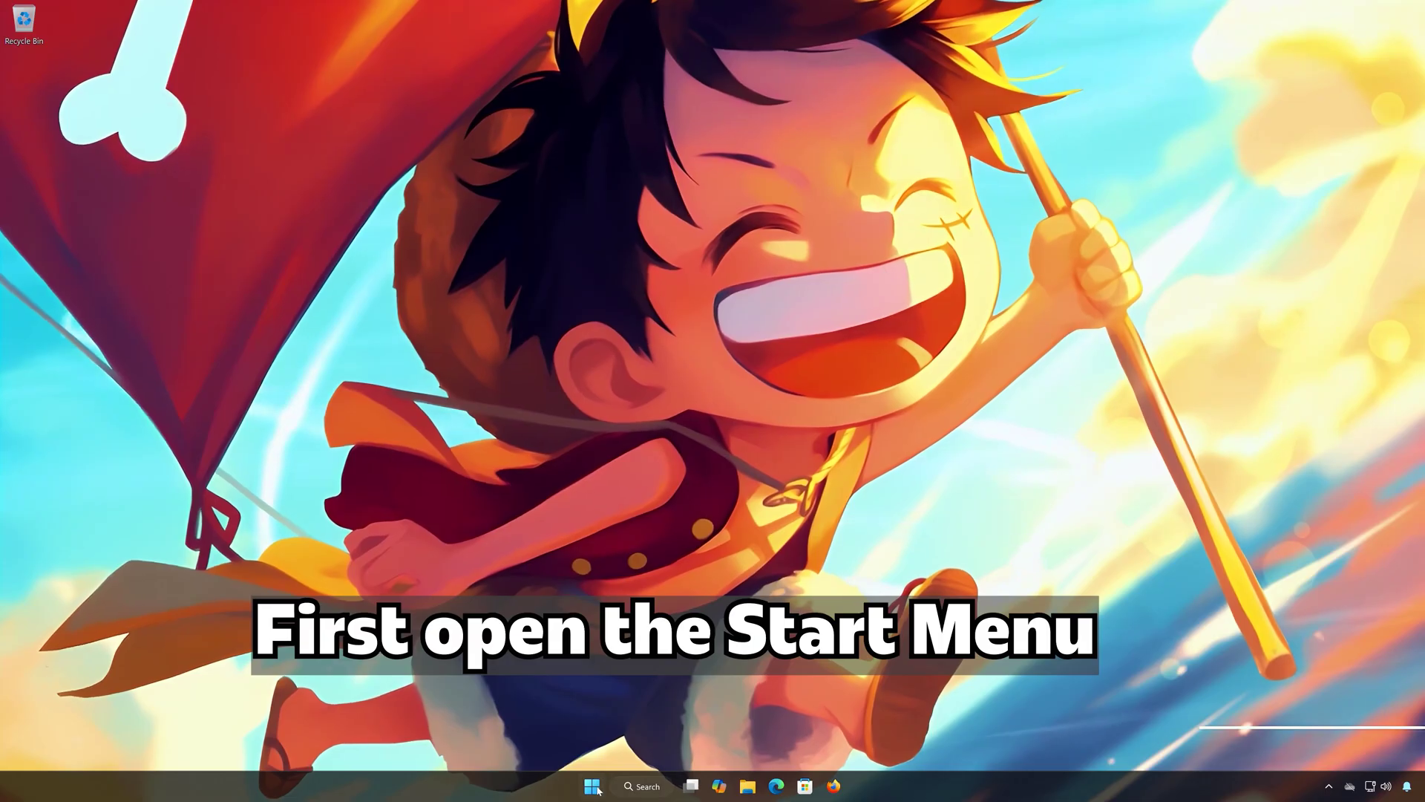
Launch the Background Intelligent Transfer Service troubleshooter from the Other troubleshooters page of the System settings
{"action": "key", "text": "super"}
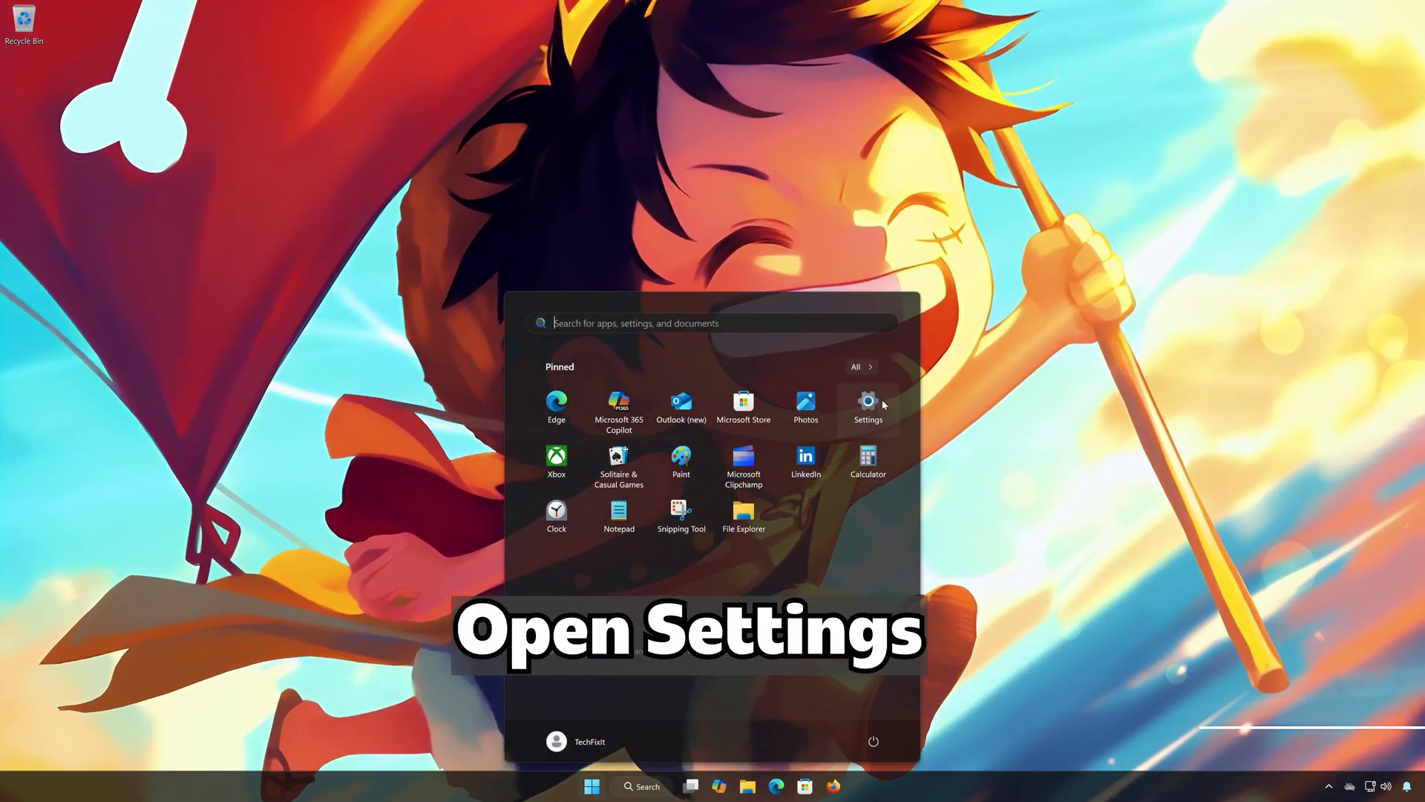
{"action": "left_click", "coordinate": [882, 400]}
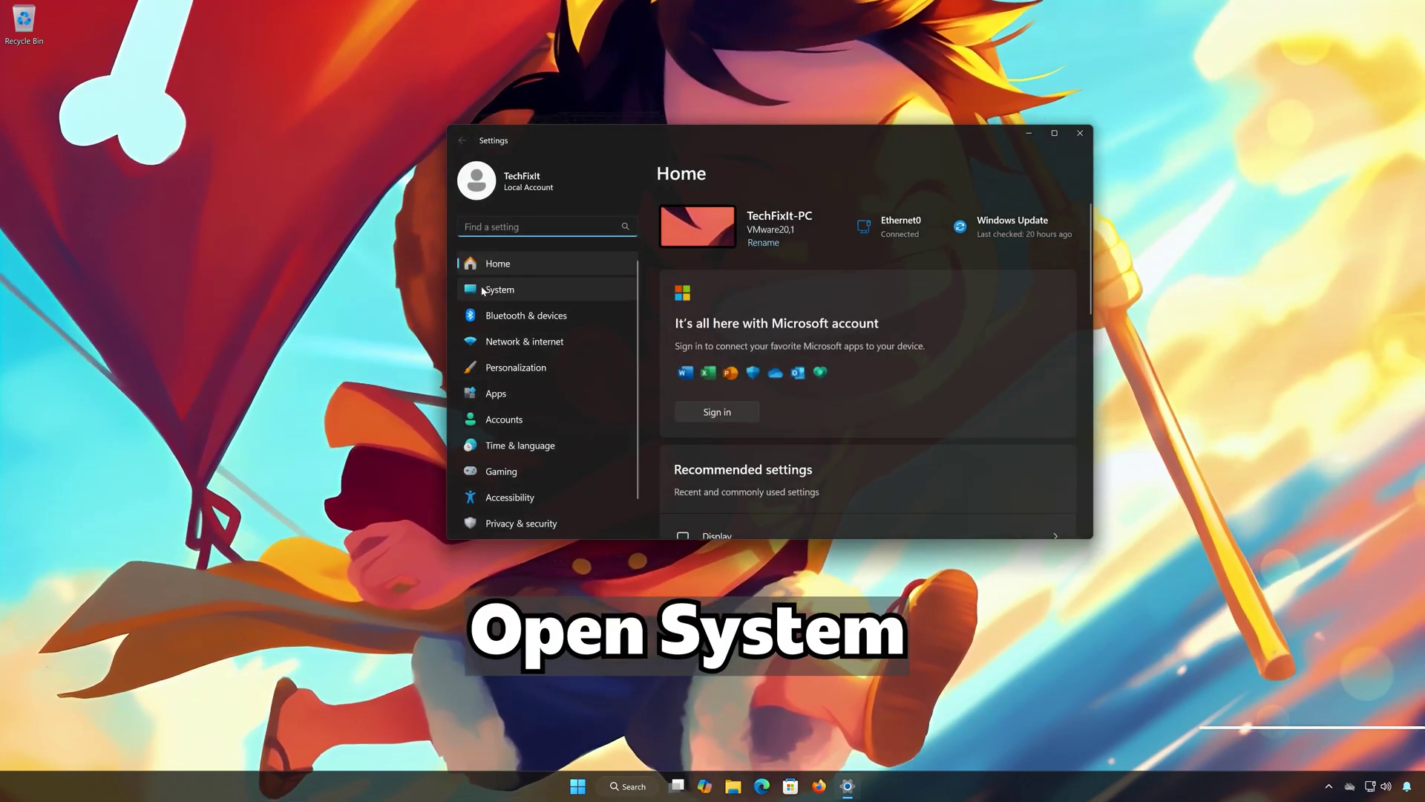
{"action": "left_click", "coordinate": [522, 291]}
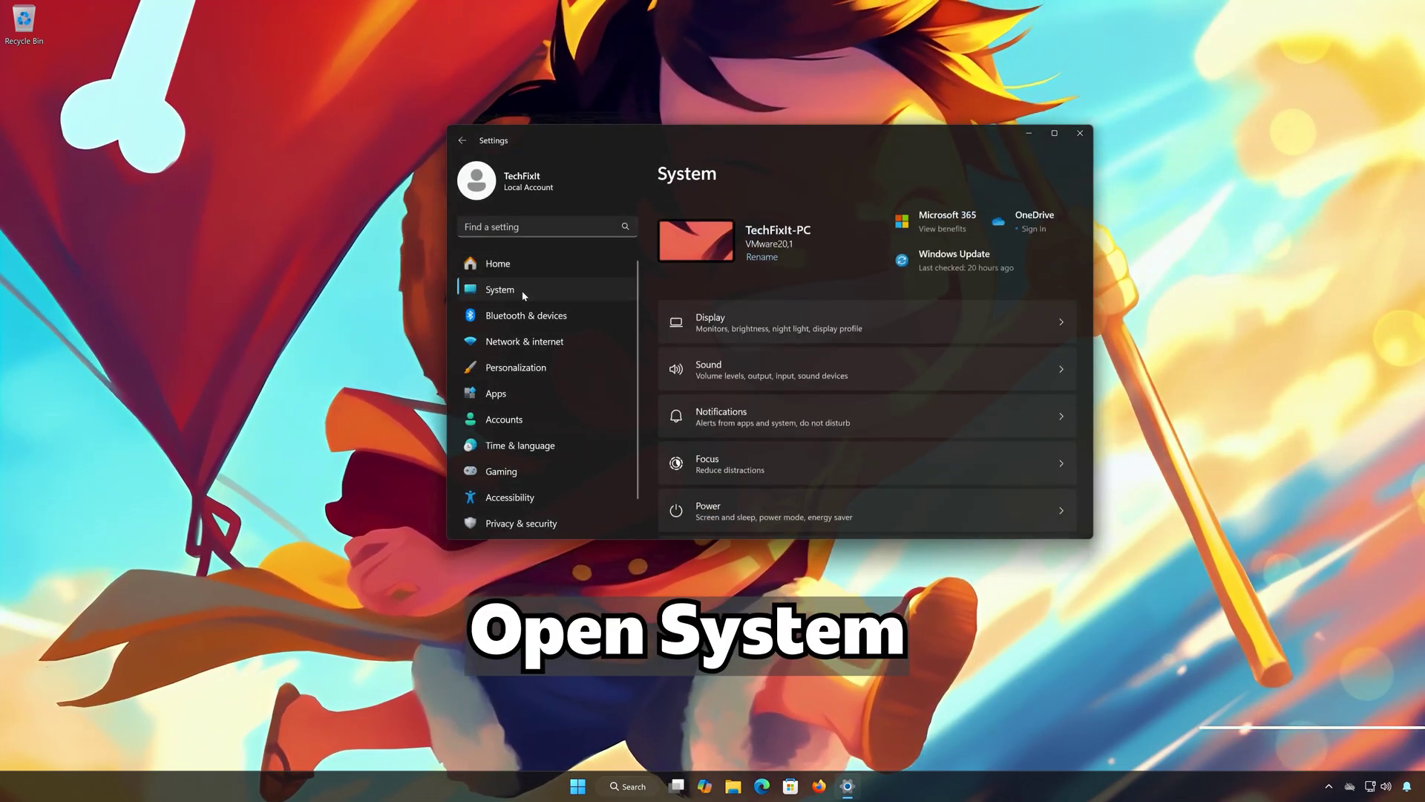
{"action": "scroll", "coordinate": [863, 392], "scroll_direction": "down", "scroll_amount": 2}
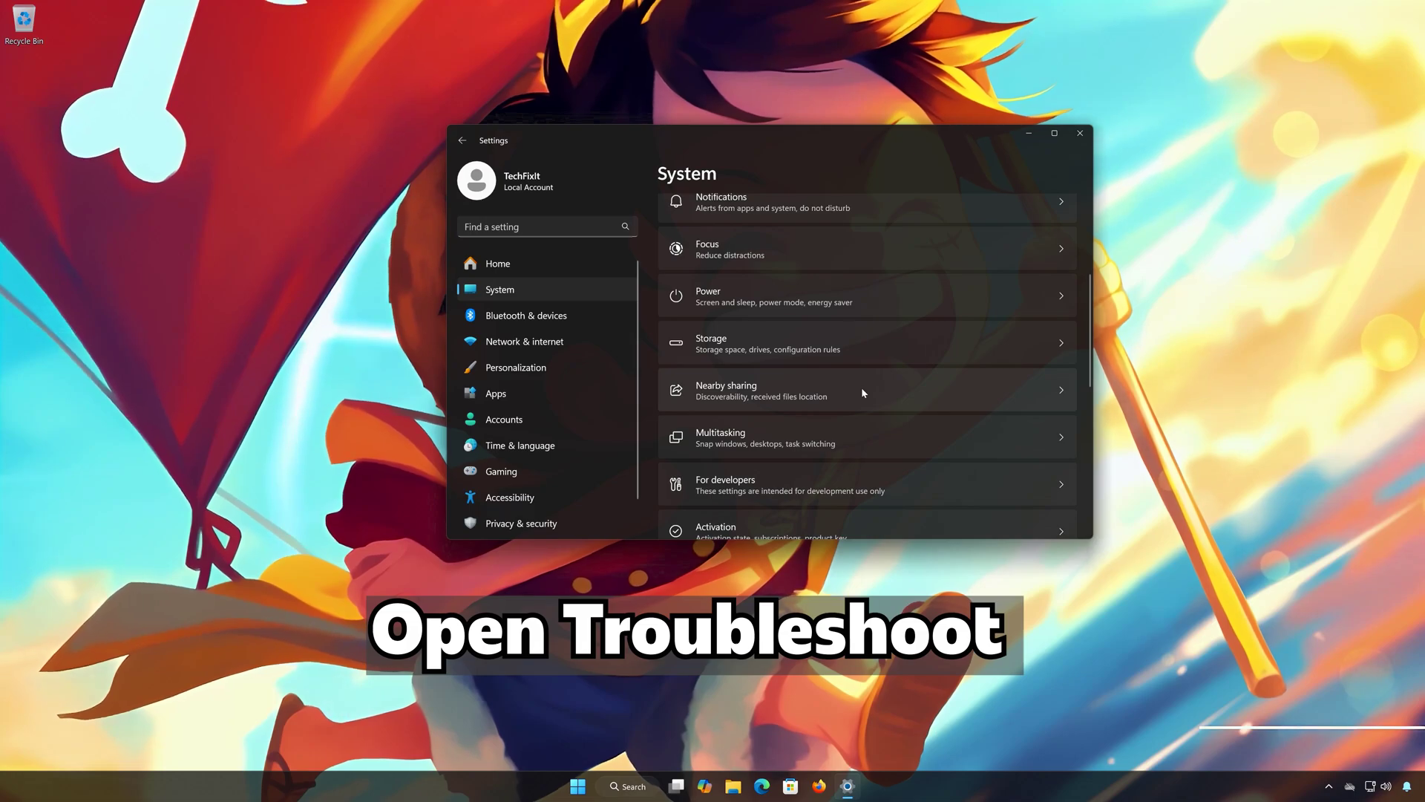
{"action": "scroll", "coordinate": [863, 392], "scroll_direction": "down", "scroll_amount": 3}
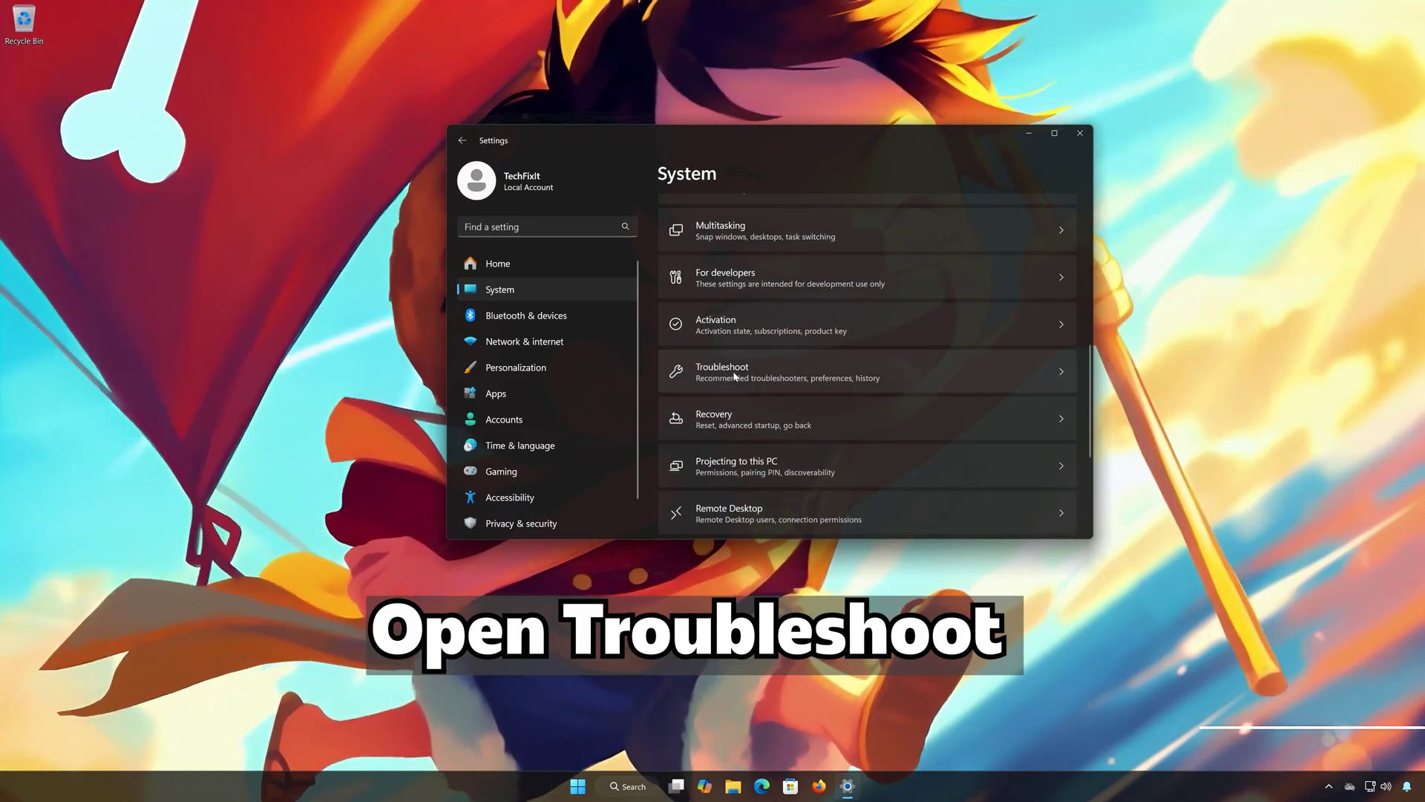
{"action": "left_click", "coordinate": [768, 378]}
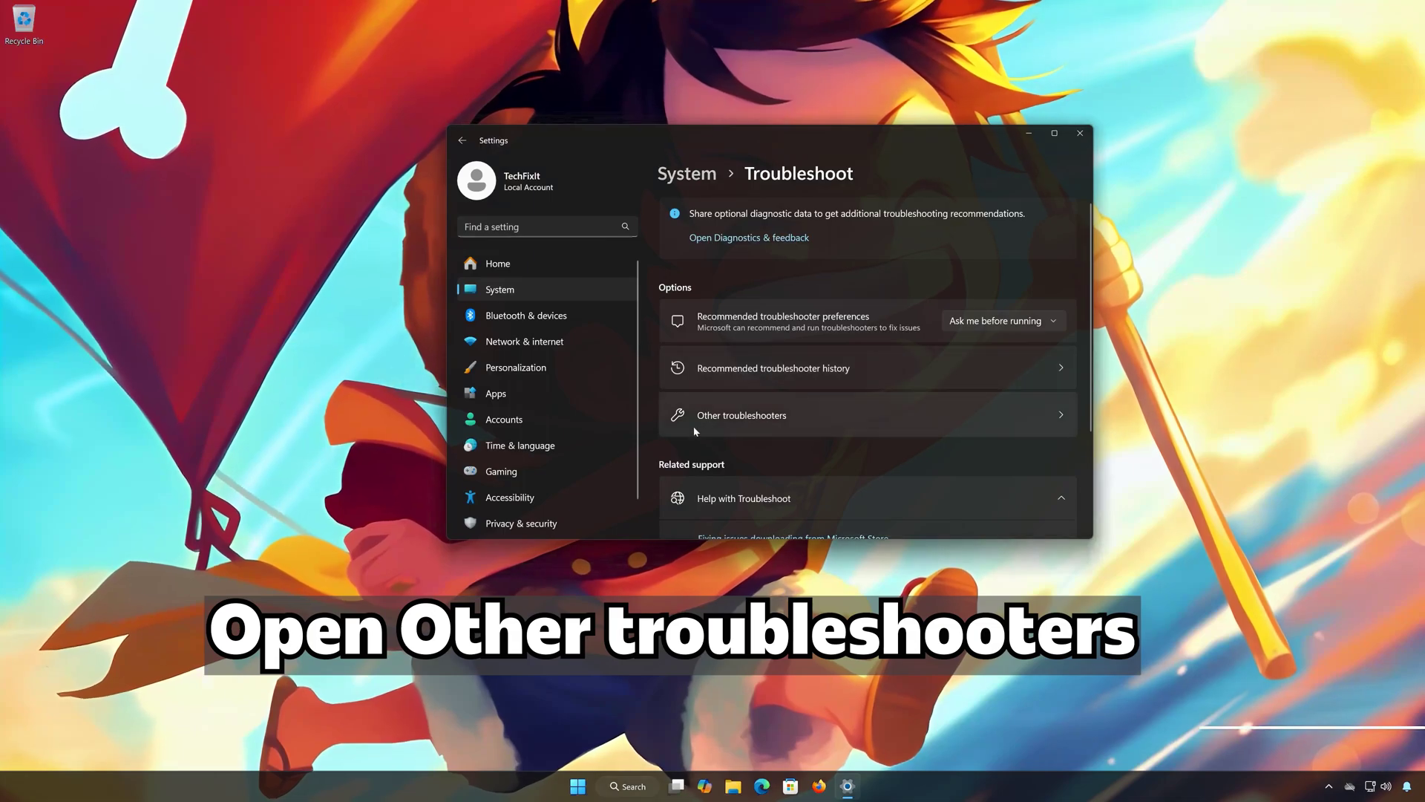
{"action": "left_click", "coordinate": [766, 414]}
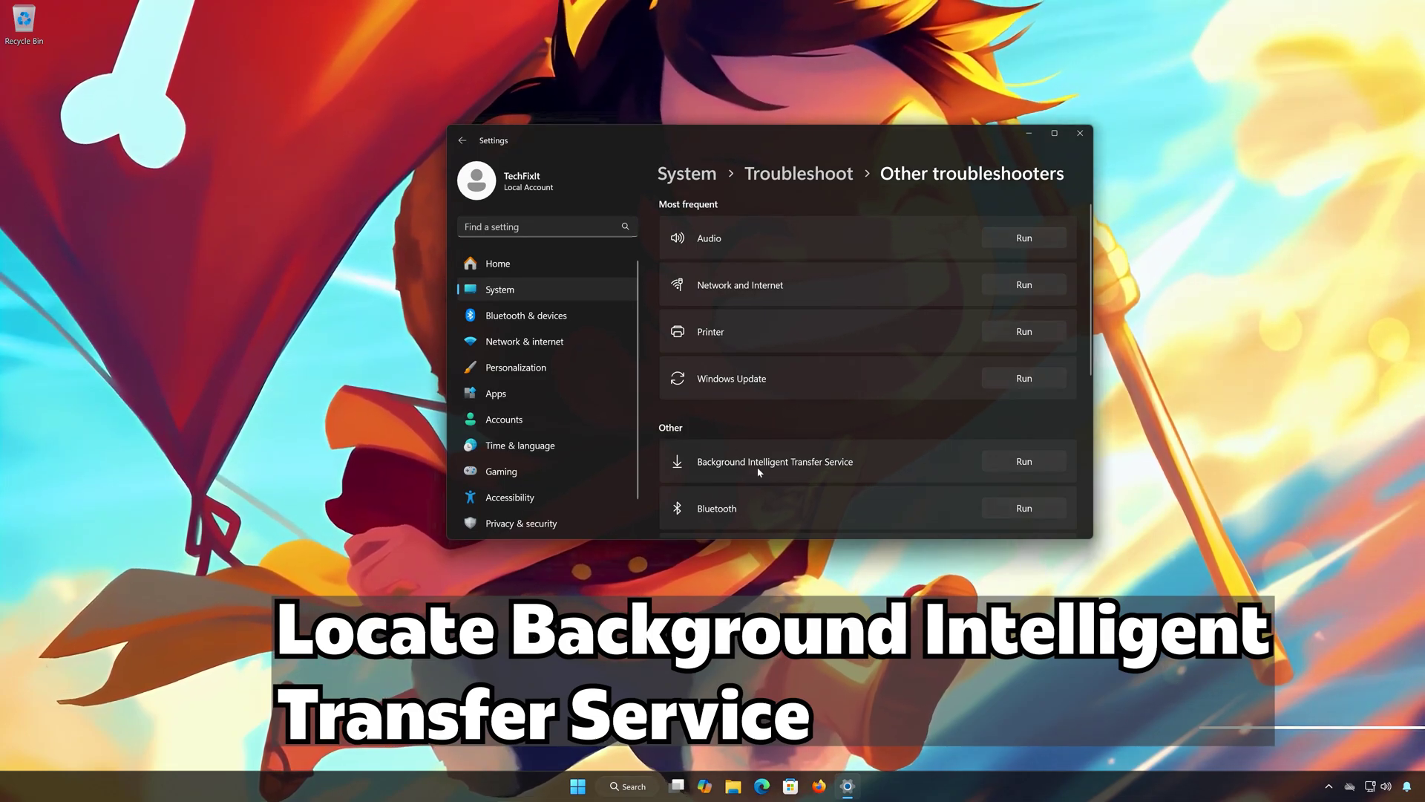
{"action": "left_click", "coordinate": [1024, 462]}
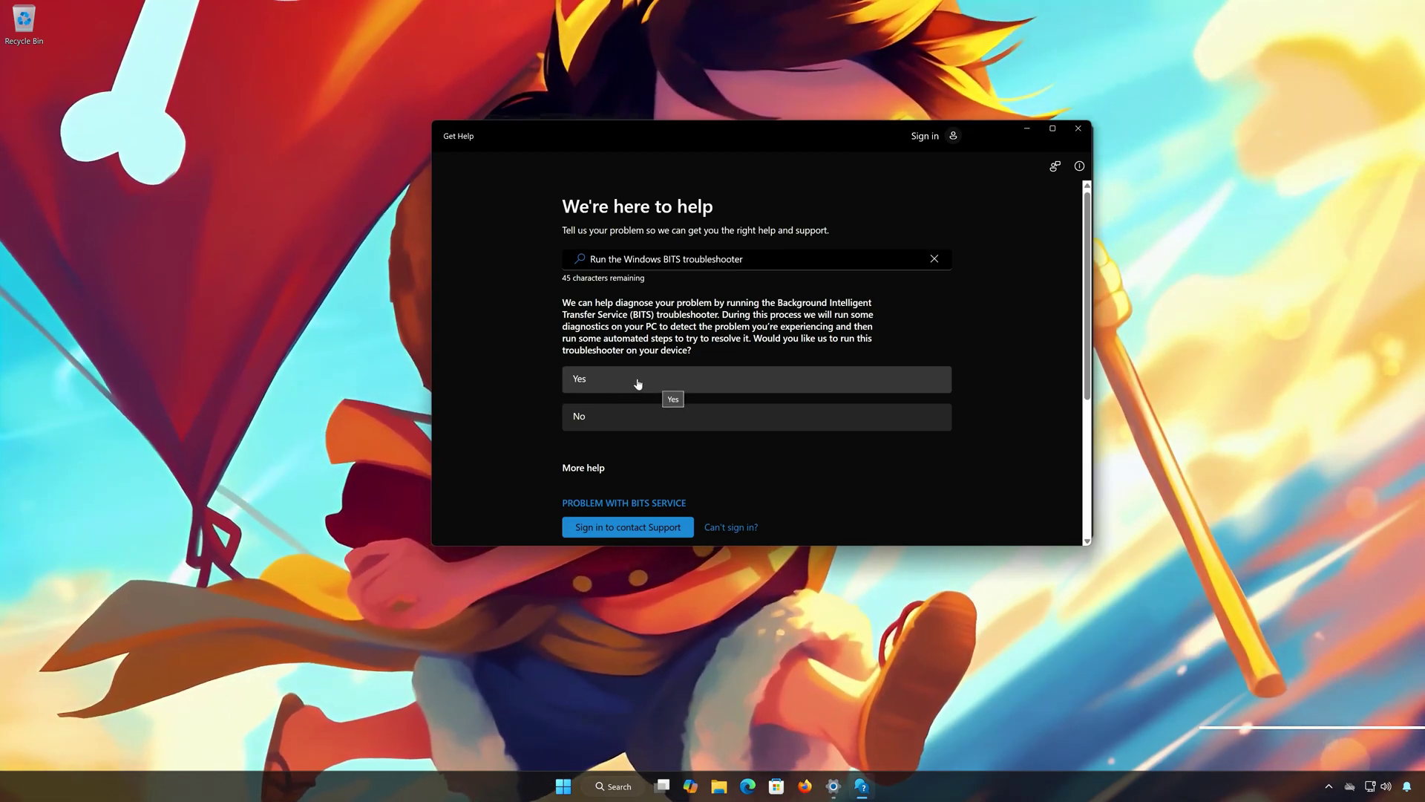
Run the BITS troubleshooter, answer Yes to whether it solved the problem, and close the Get Help and Settings windows
{"action": "left_click", "coordinate": [637, 383]}
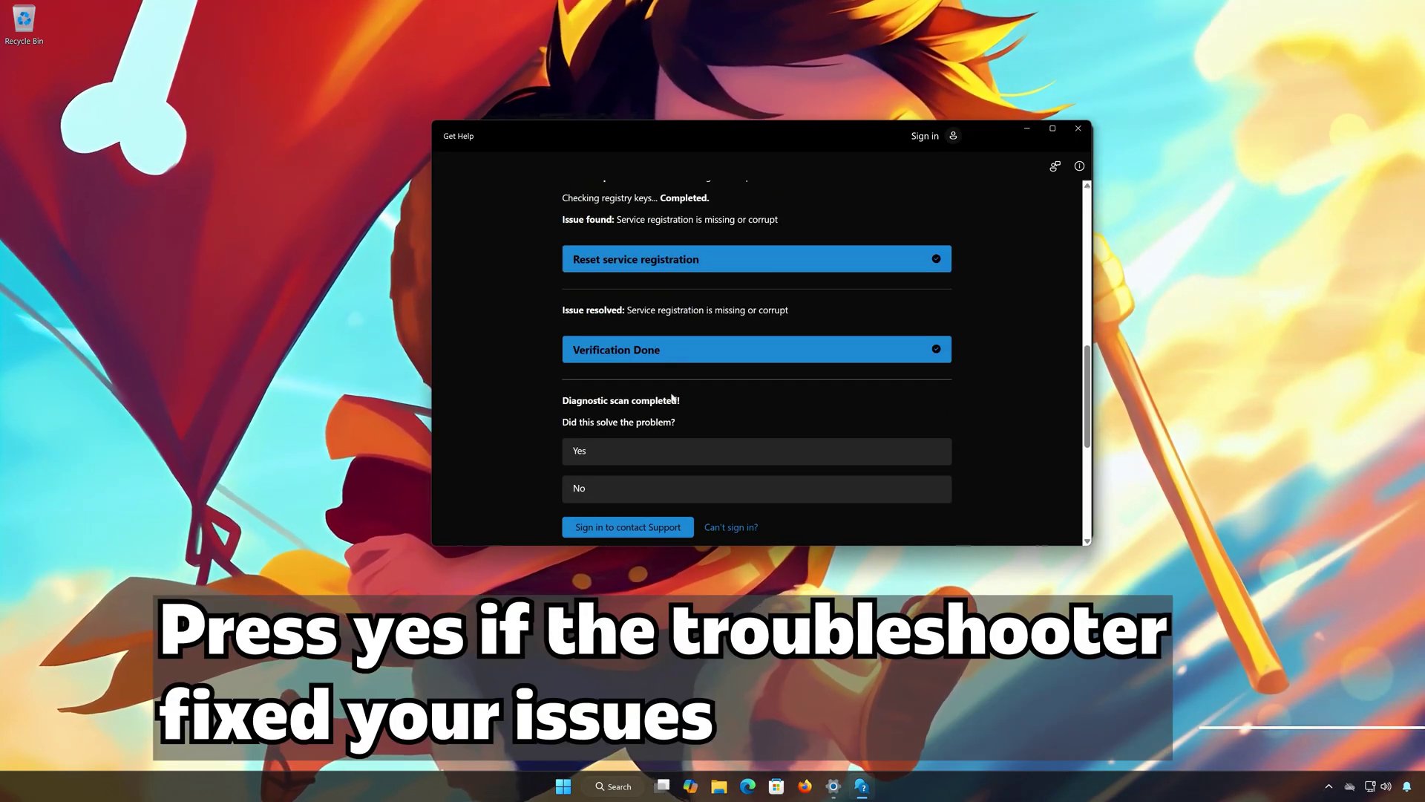
{"action": "left_click", "coordinate": [616, 453]}
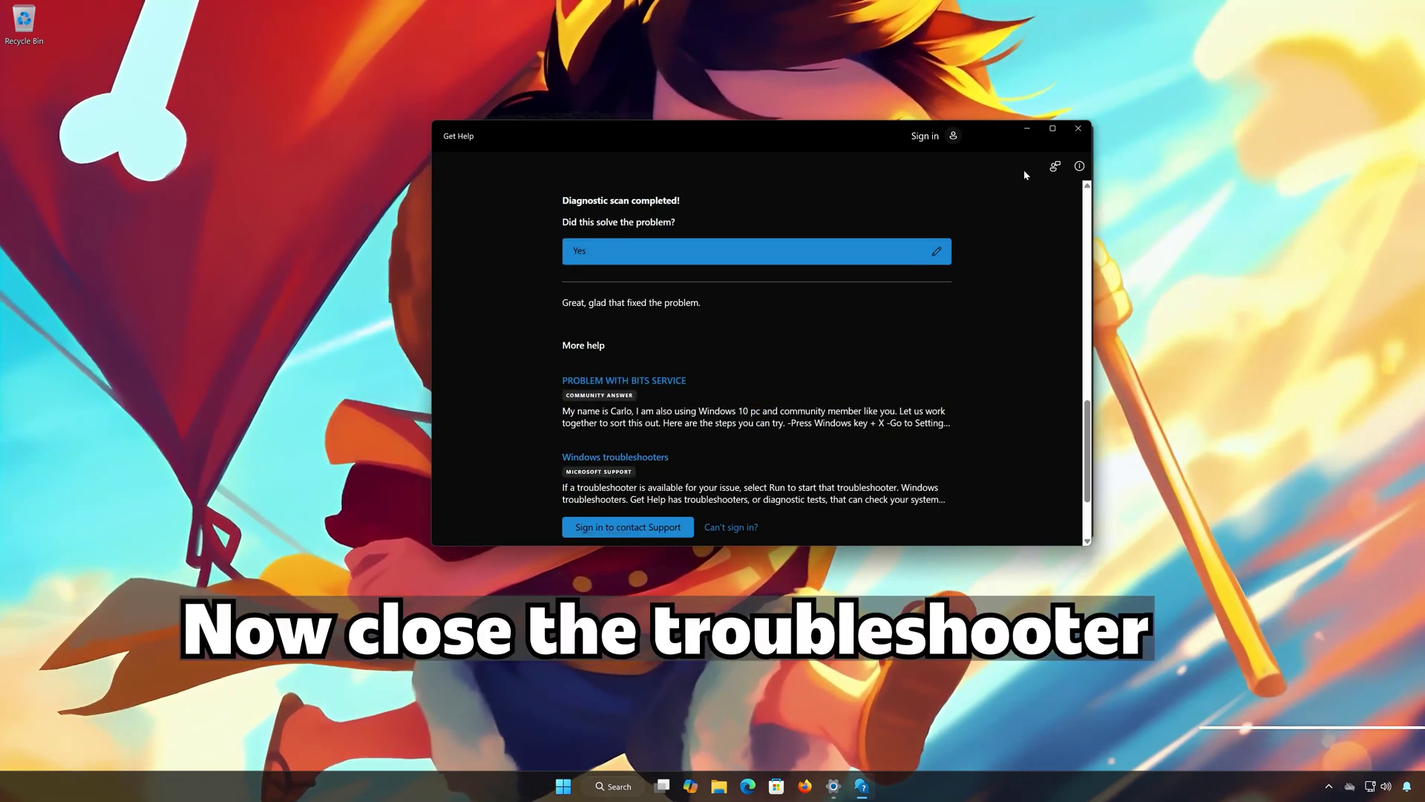
{"action": "left_click", "coordinate": [1078, 130]}
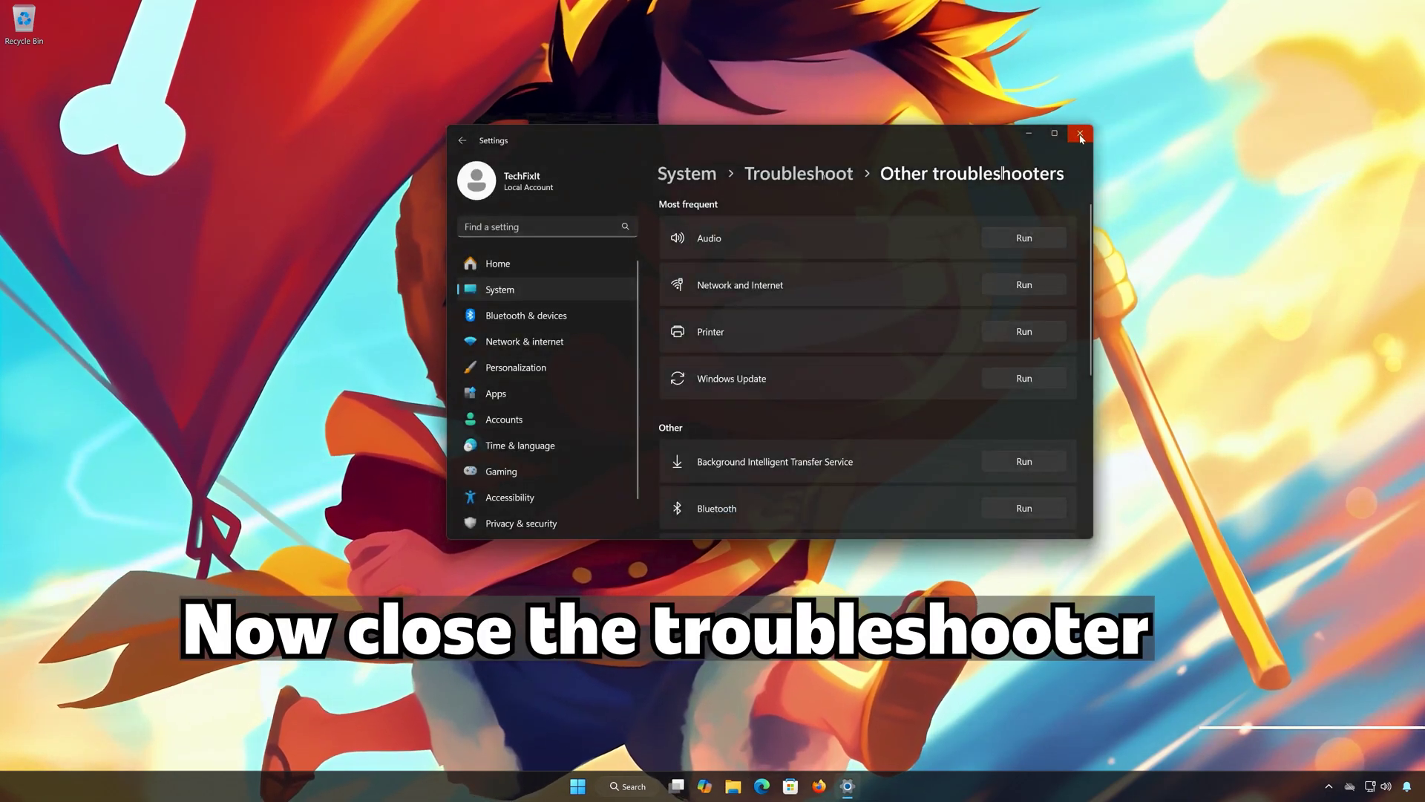
{"action": "left_click", "coordinate": [1080, 135]}
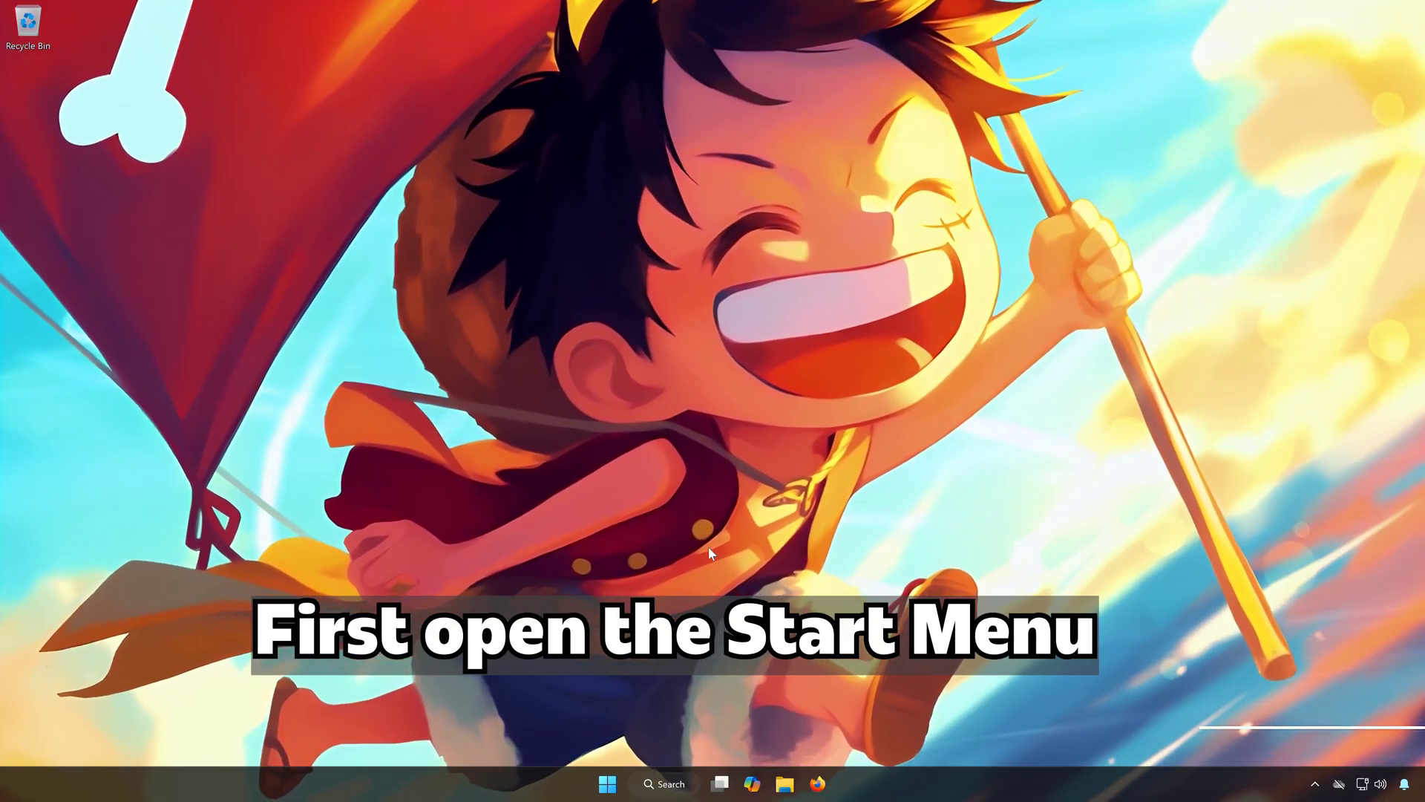
Restart the PC into Advanced startup from the Recovery page of the System settings
{"action": "left_click", "coordinate": [609, 794]}
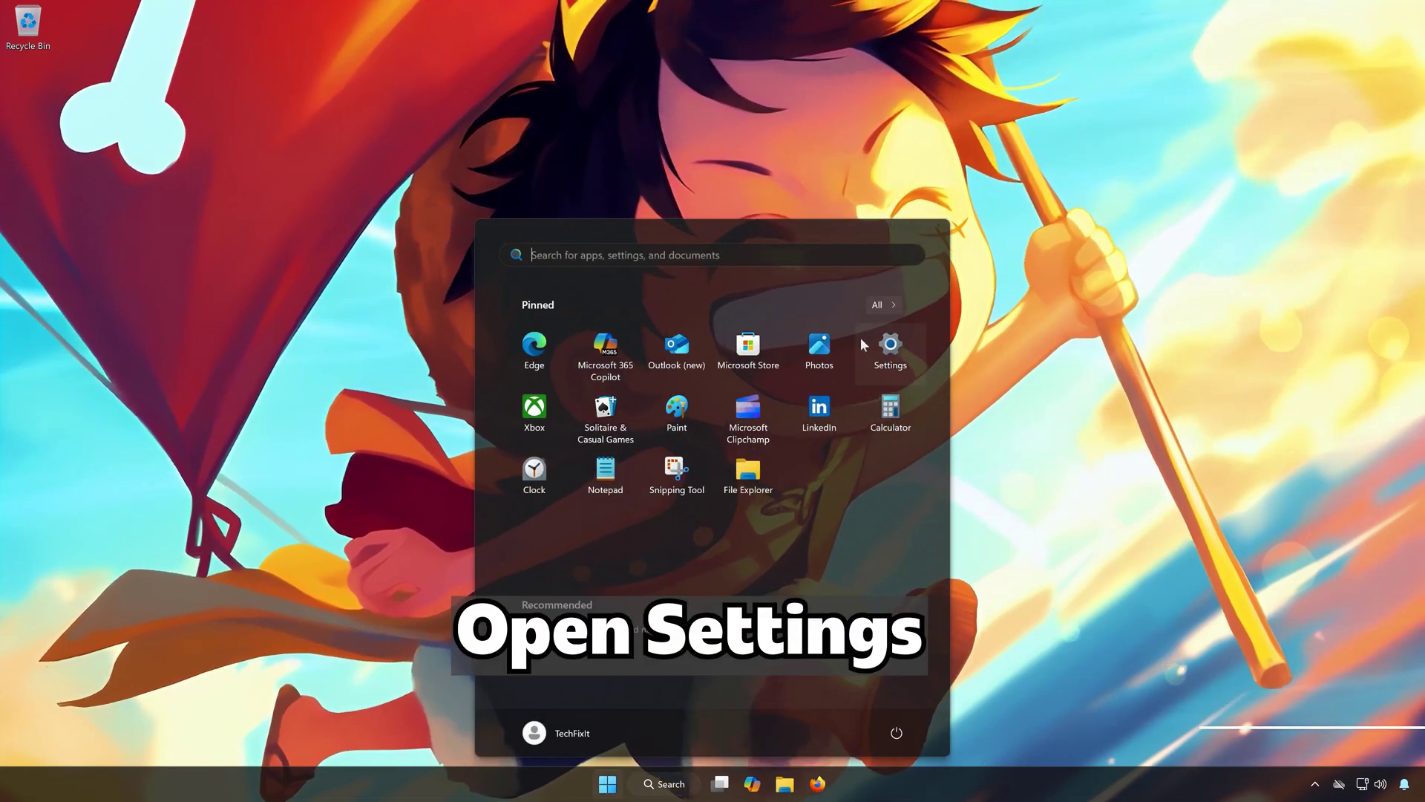
{"action": "left_click", "coordinate": [890, 347]}
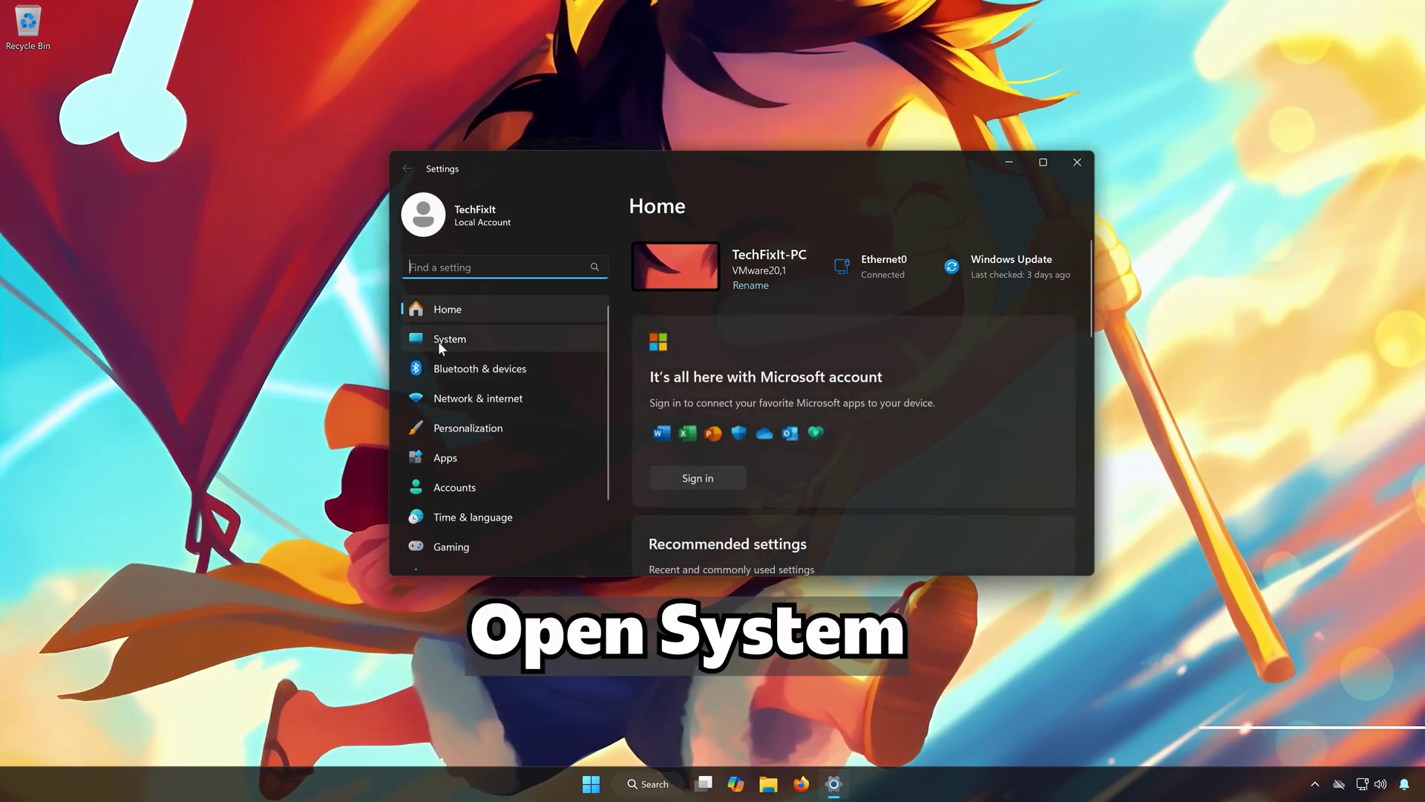
{"action": "left_click", "coordinate": [480, 340]}
{"action": "scroll", "coordinate": [865, 417], "scroll_direction": "down", "scroll_amount": 5}
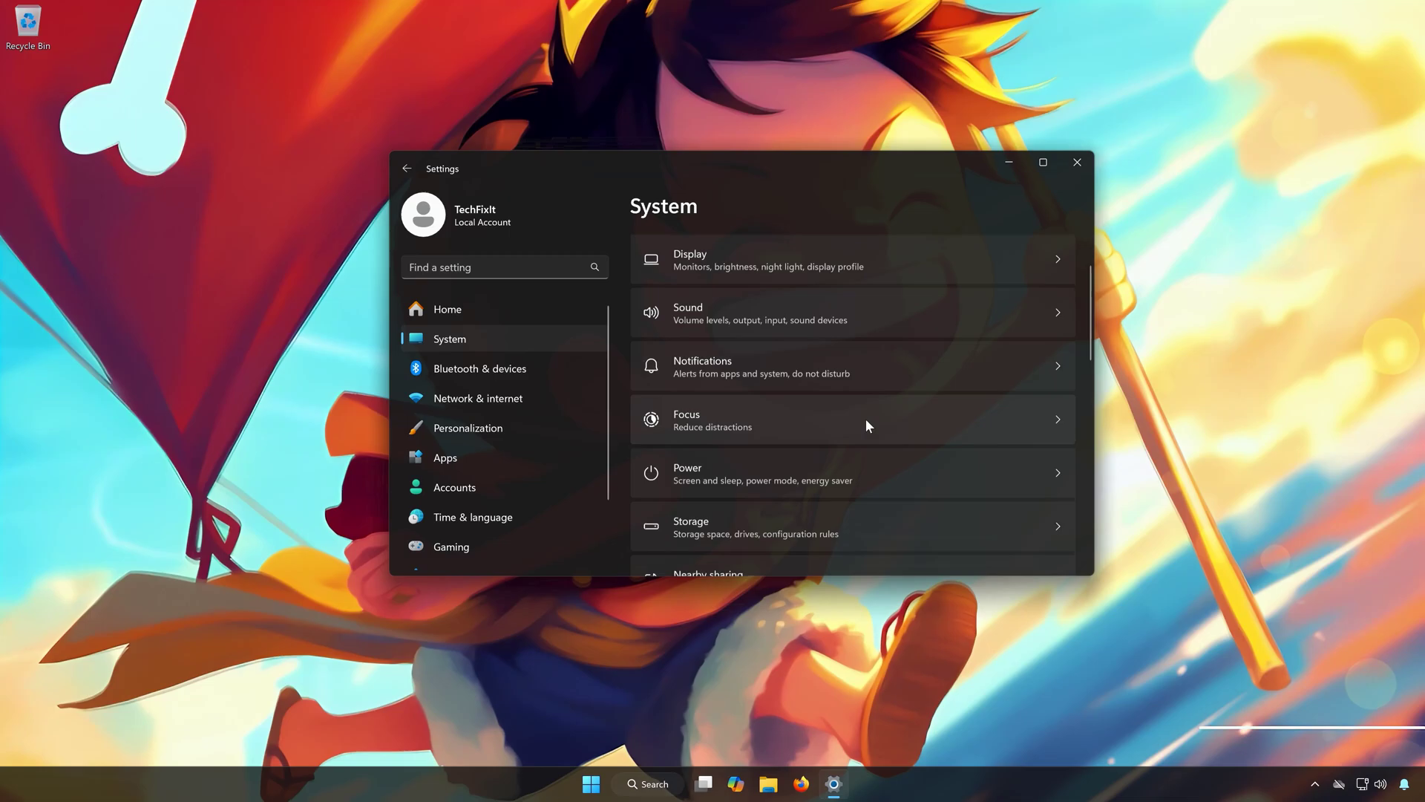
{"action": "scroll", "coordinate": [863, 430], "scroll_direction": "down", "scroll_amount": 3}
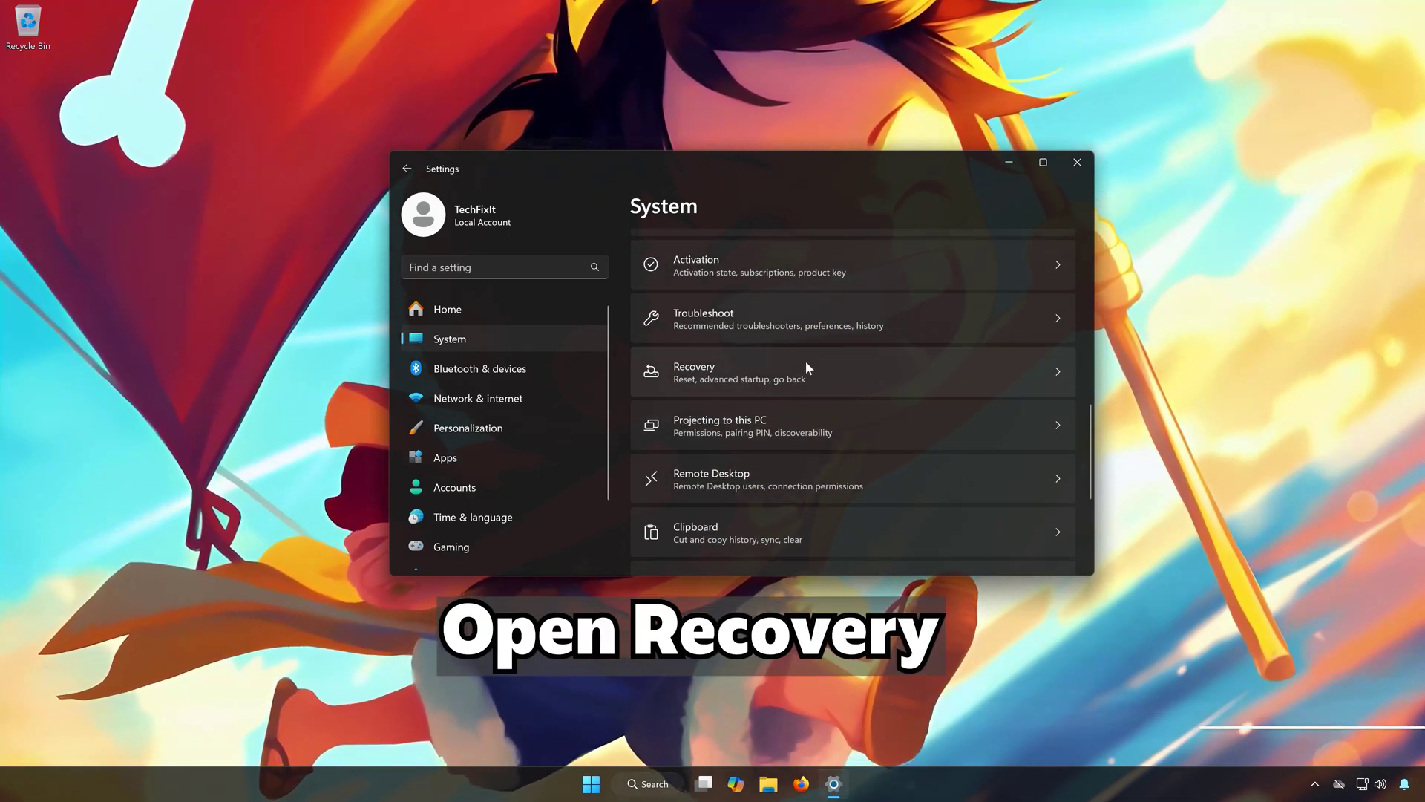
{"action": "left_click", "coordinate": [782, 372]}
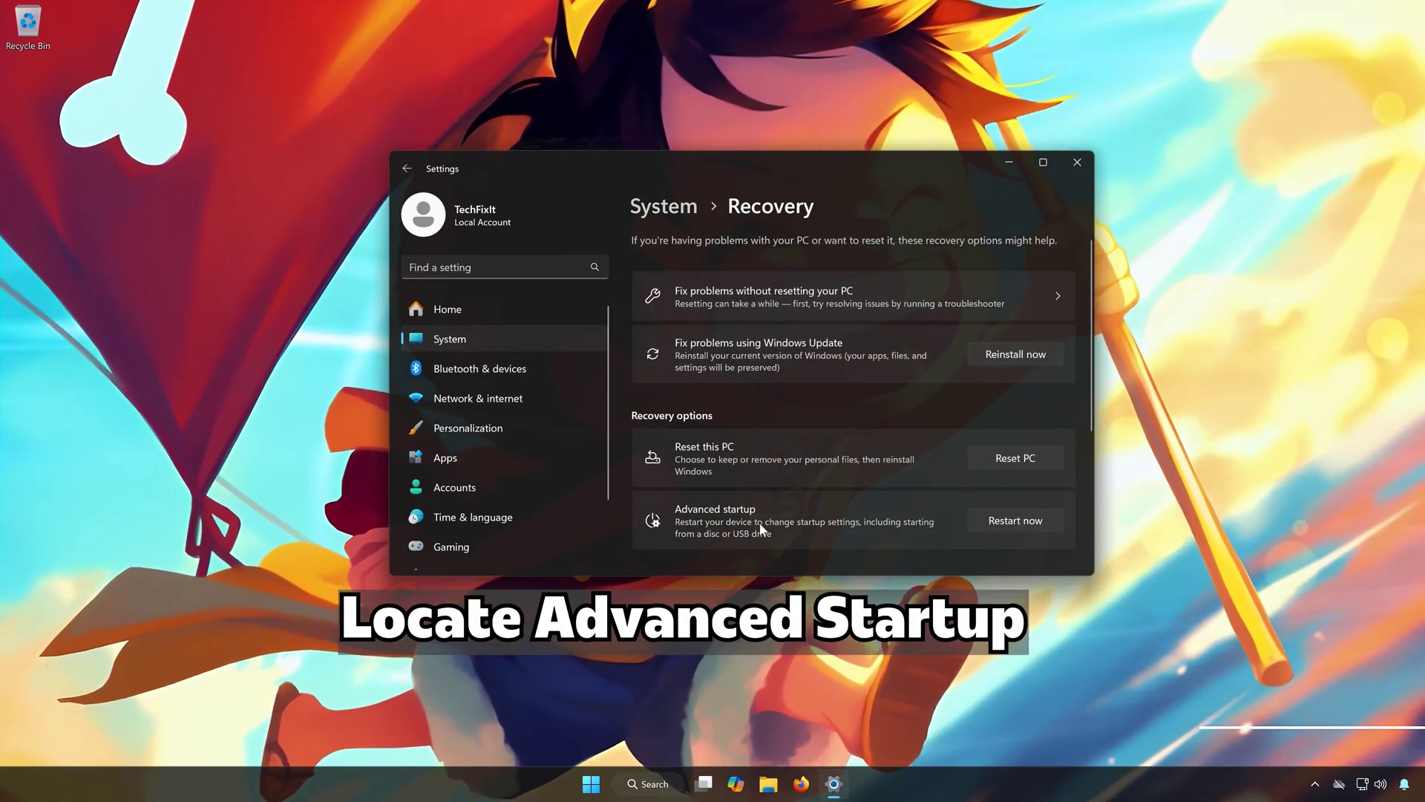
{"action": "left_click", "coordinate": [1029, 520]}
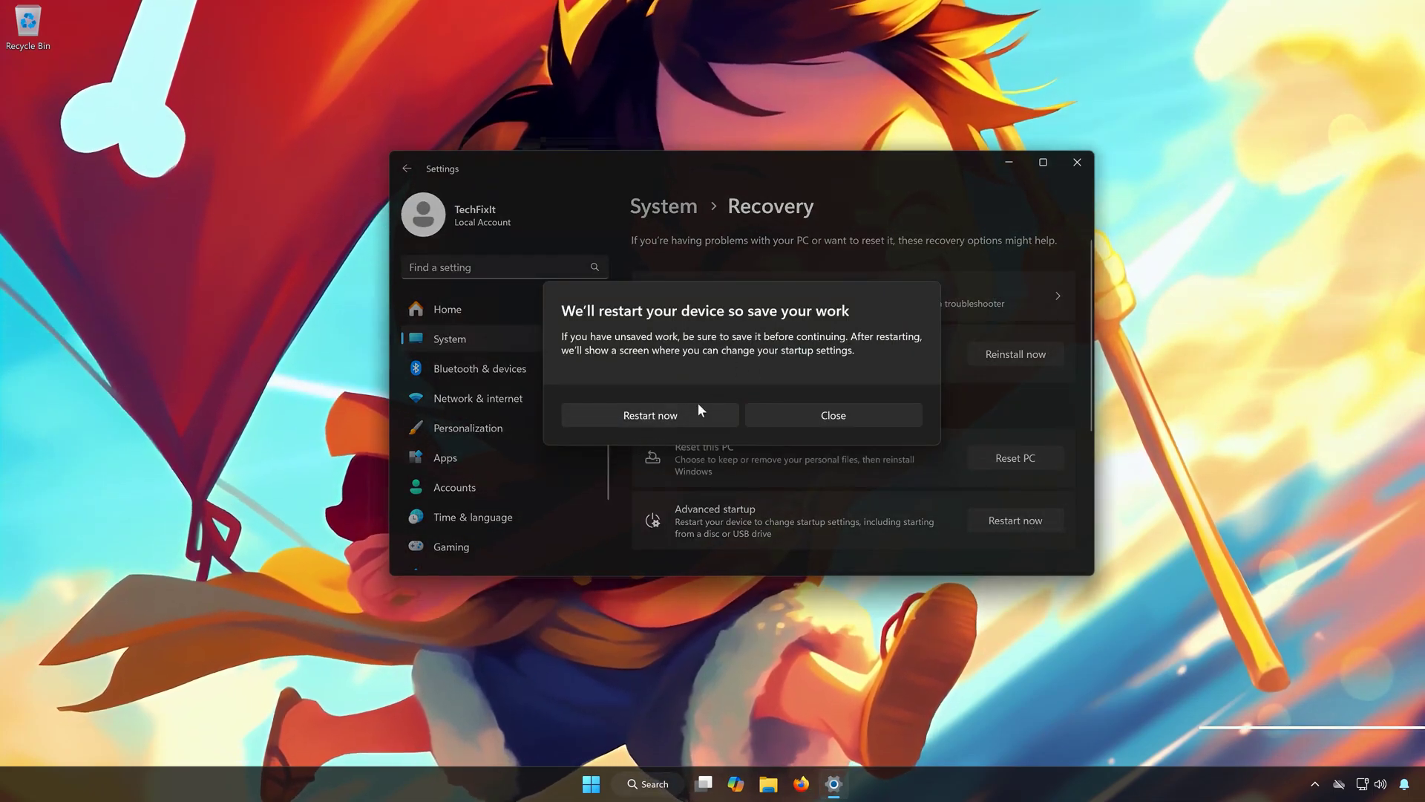
{"action": "left_click", "coordinate": [650, 415]}
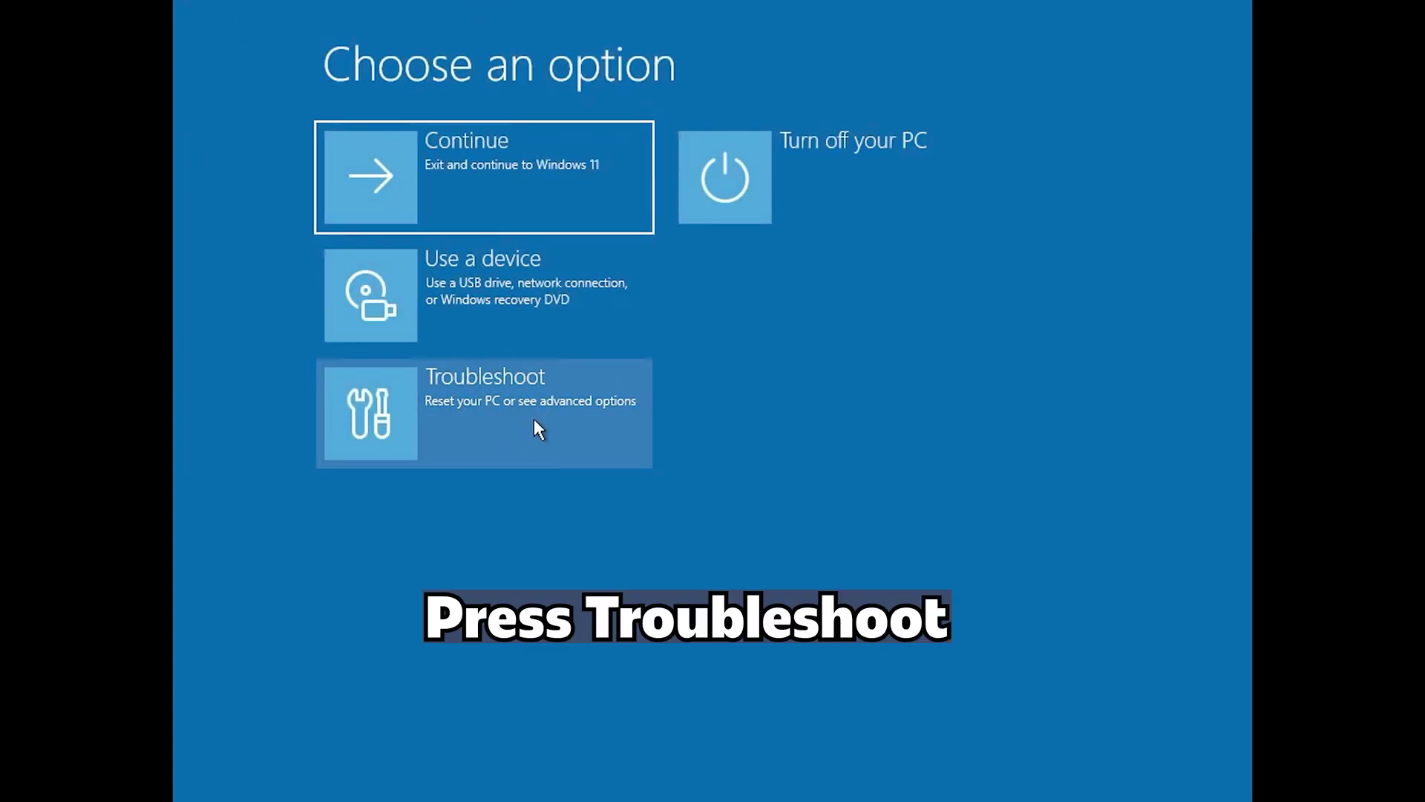
Restart through the Startup Settings in the advanced troubleshooting options and choose Enable Safe Mode
{"action": "left_click", "coordinate": [534, 420]}
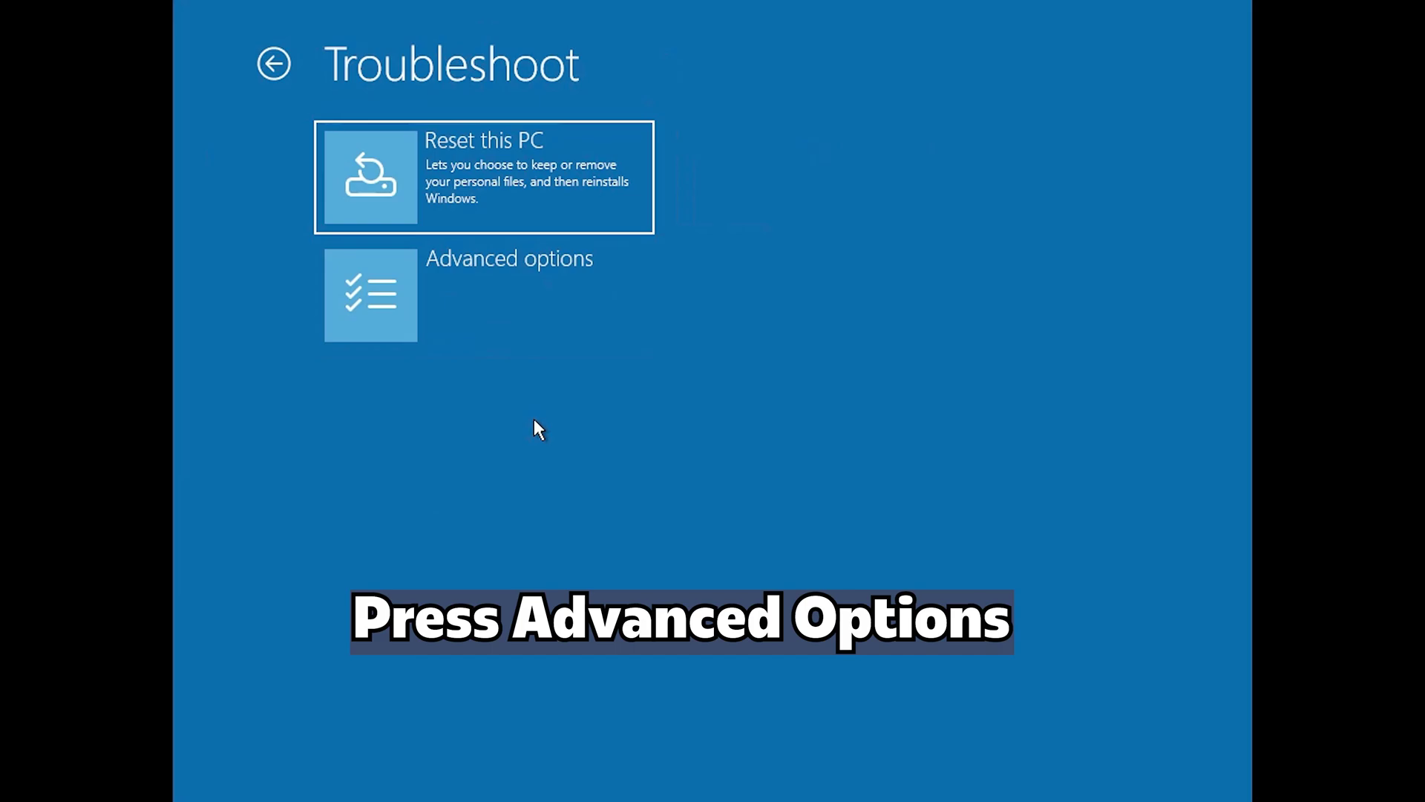
{"action": "left_click", "coordinate": [544, 282]}
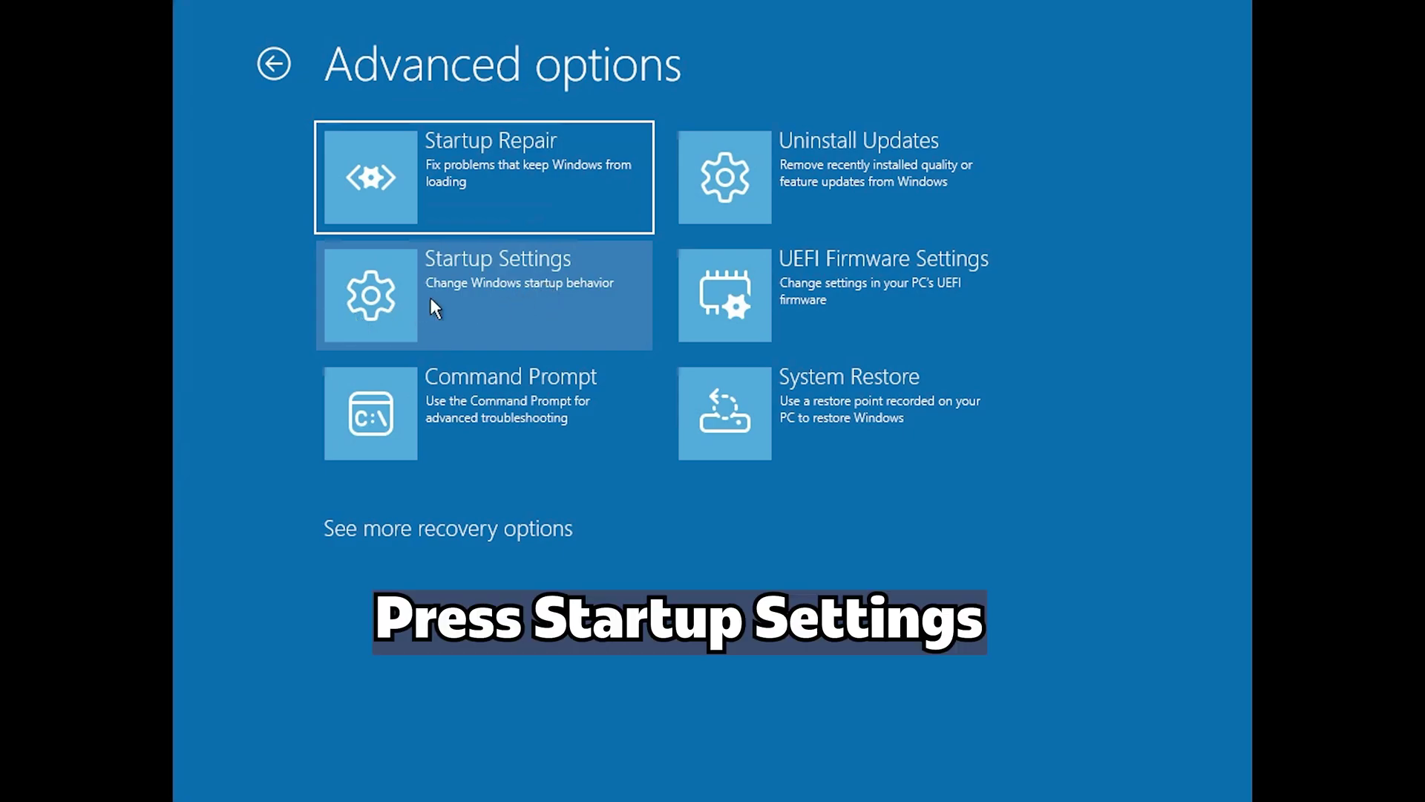
{"action": "left_click", "coordinate": [510, 295]}
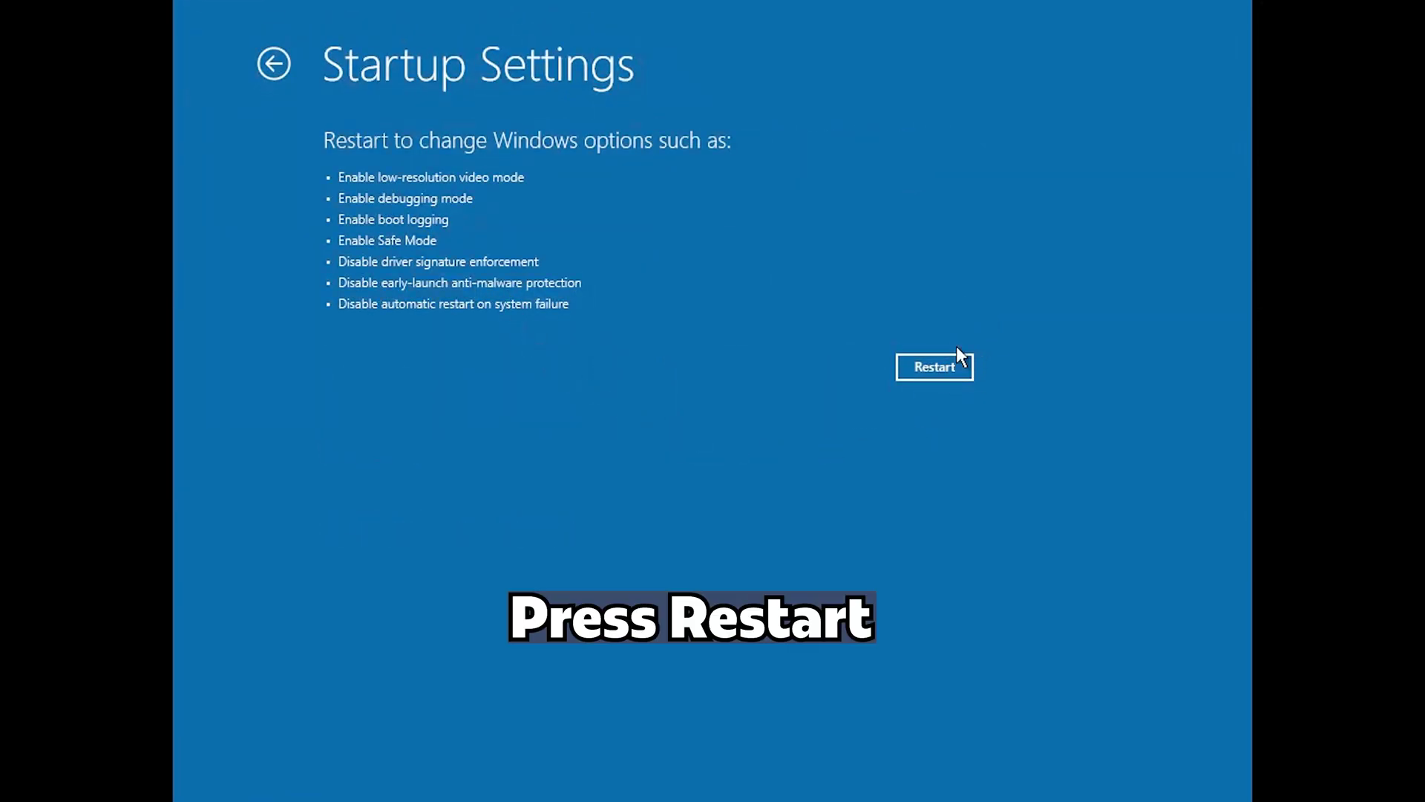
{"action": "left_click", "coordinate": [943, 368]}
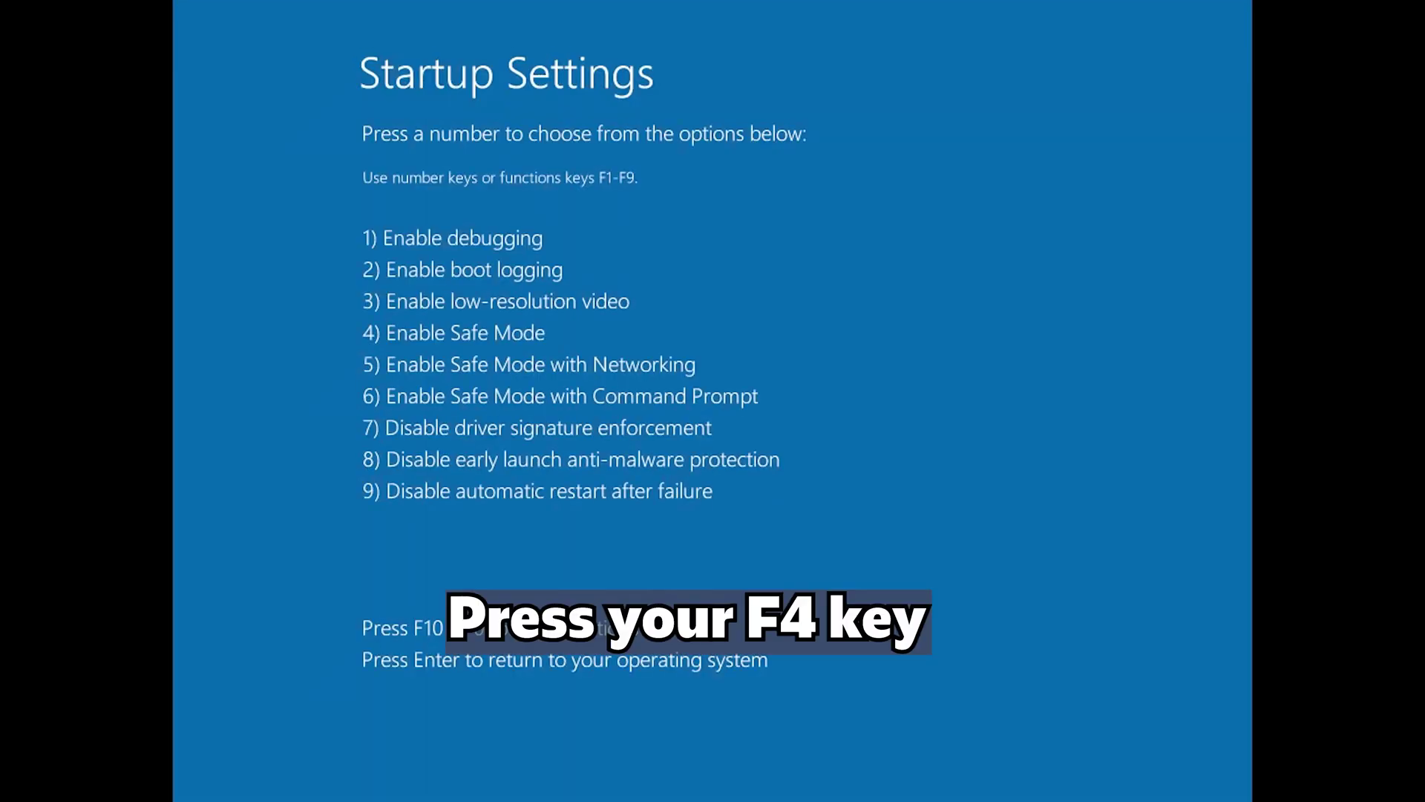
{"action": "key", "text": "F4"}
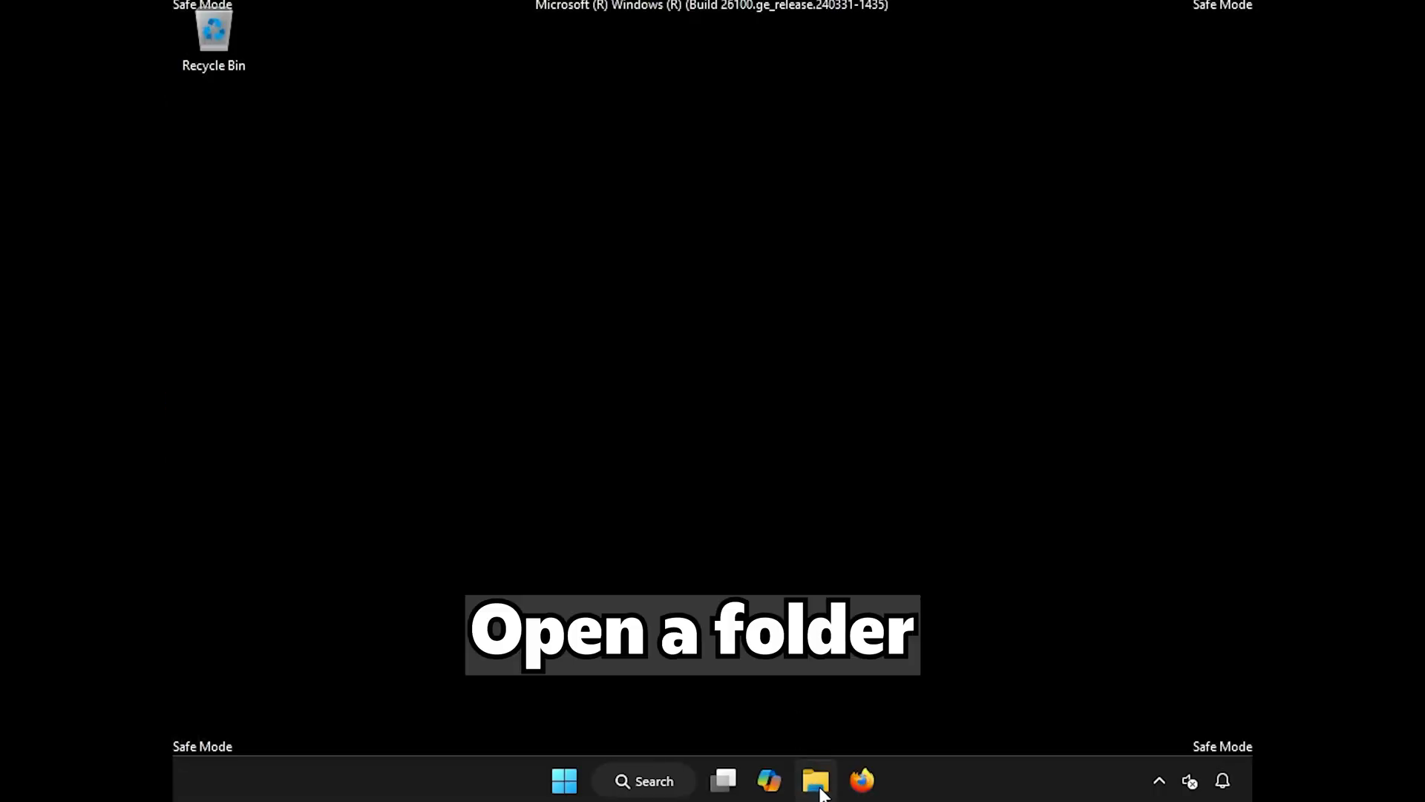
Open the Windows folder on Local Disk (C:) in File Explorer
{"action": "left_click", "coordinate": [817, 783]}
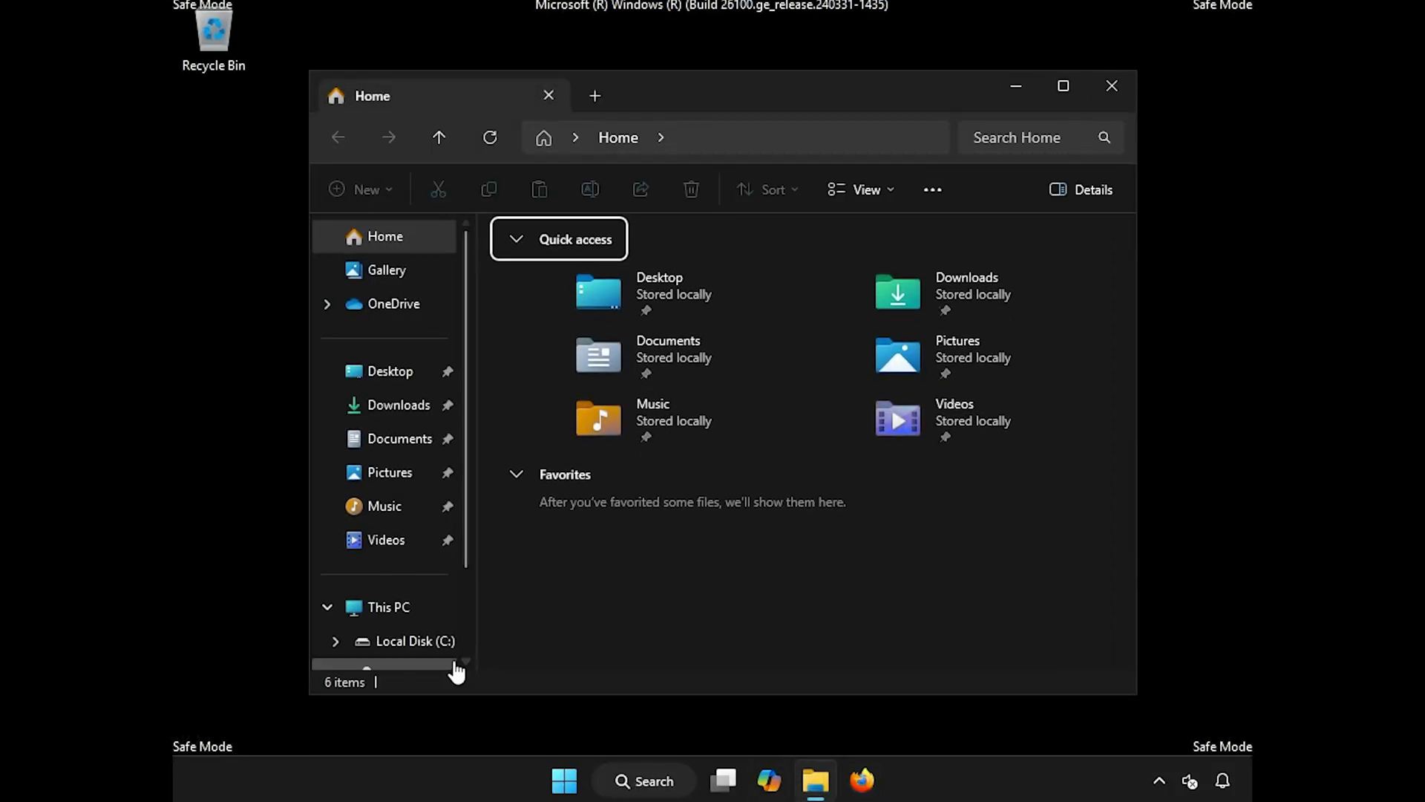
{"action": "scroll", "coordinate": [449, 653], "scroll_direction": "down", "scroll_amount": 2}
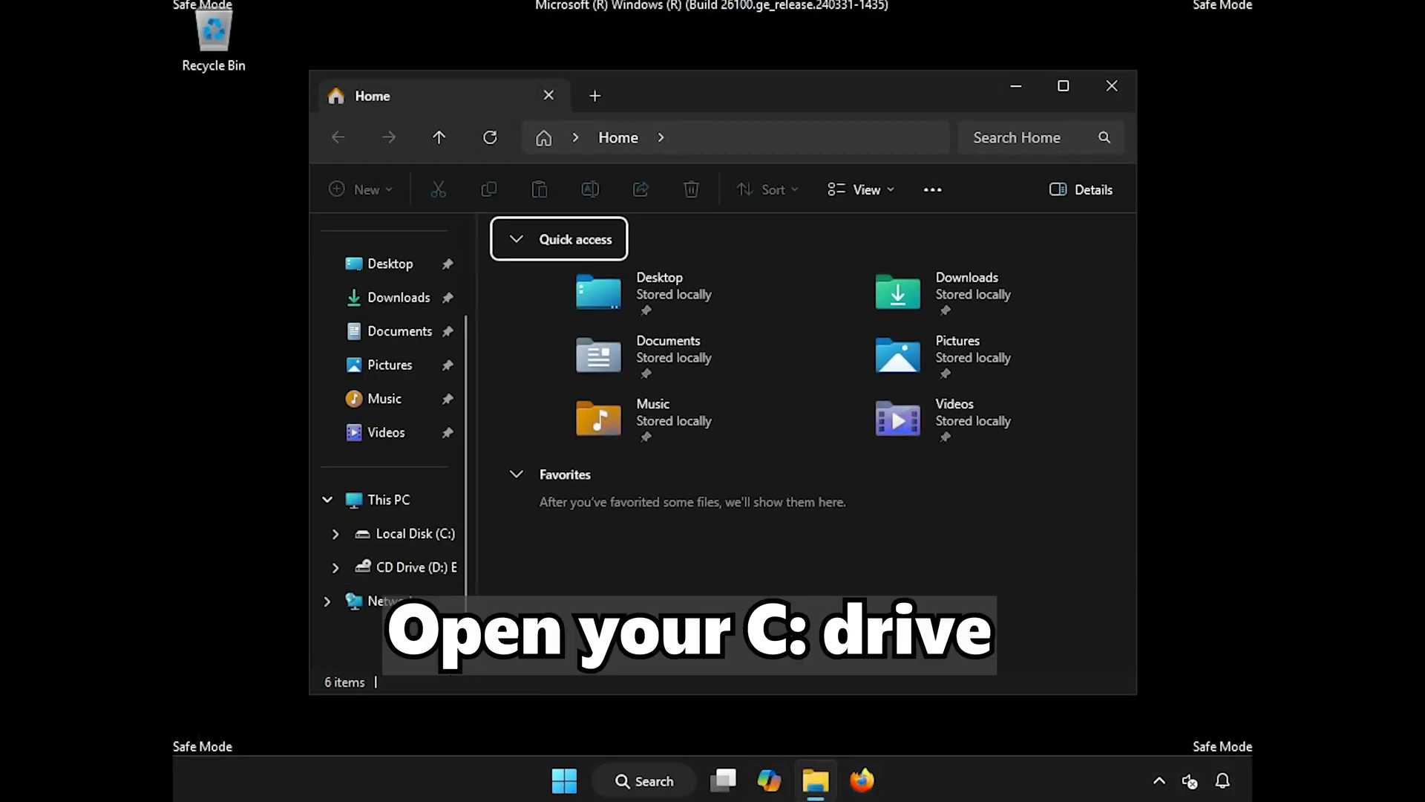
{"action": "left_click", "coordinate": [427, 540]}
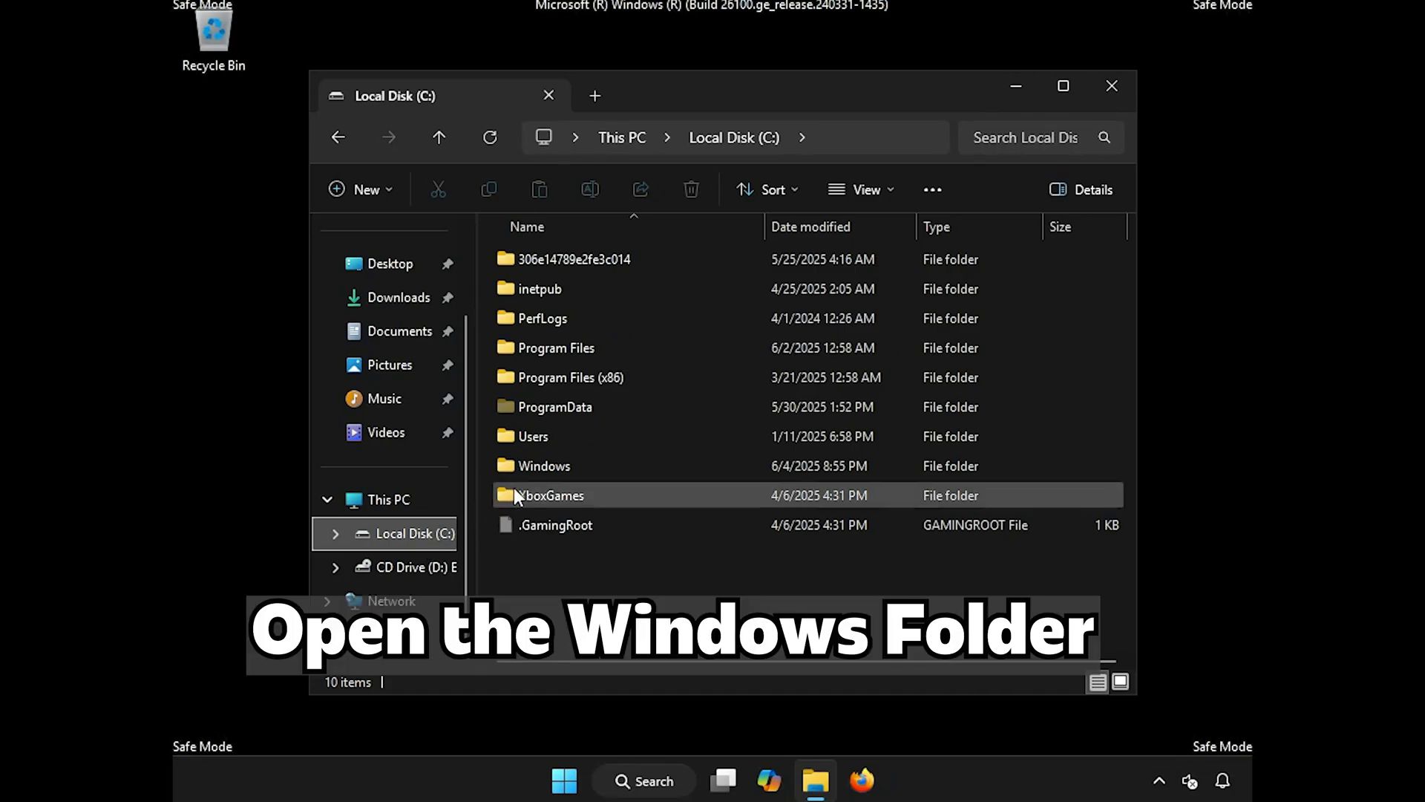
{"action": "left_click", "coordinate": [628, 464]}
{"action": "double_click", "coordinate": [630, 465]}
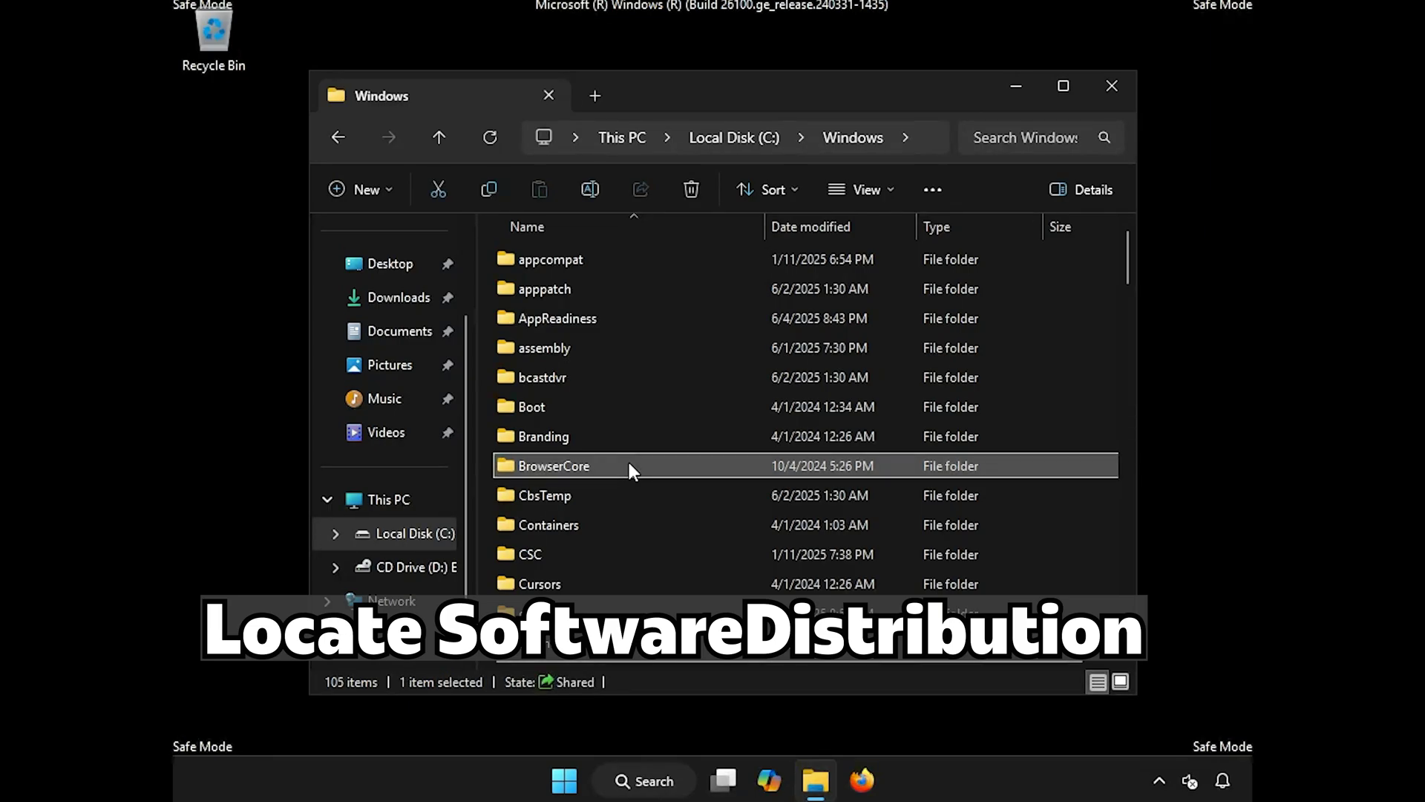
Delete the SoftwareDistribution folder from the Windows folder and close the File Explorer window
{"action": "scroll", "coordinate": [629, 461], "scroll_direction": "down", "scroll_amount": 9}
{"action": "scroll", "coordinate": [626, 459], "scroll_direction": "down", "scroll_amount": 9}
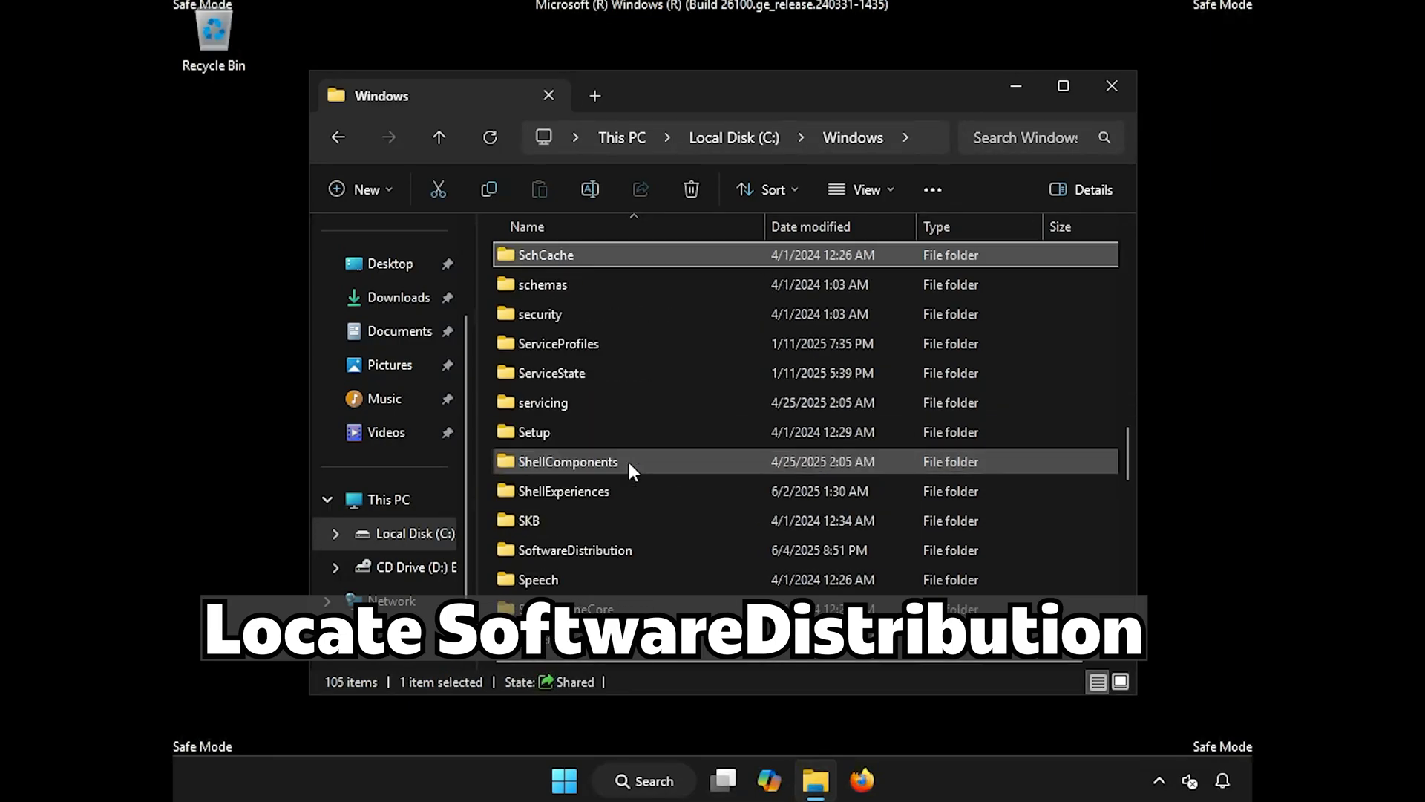
{"action": "left_click", "coordinate": [620, 550]}
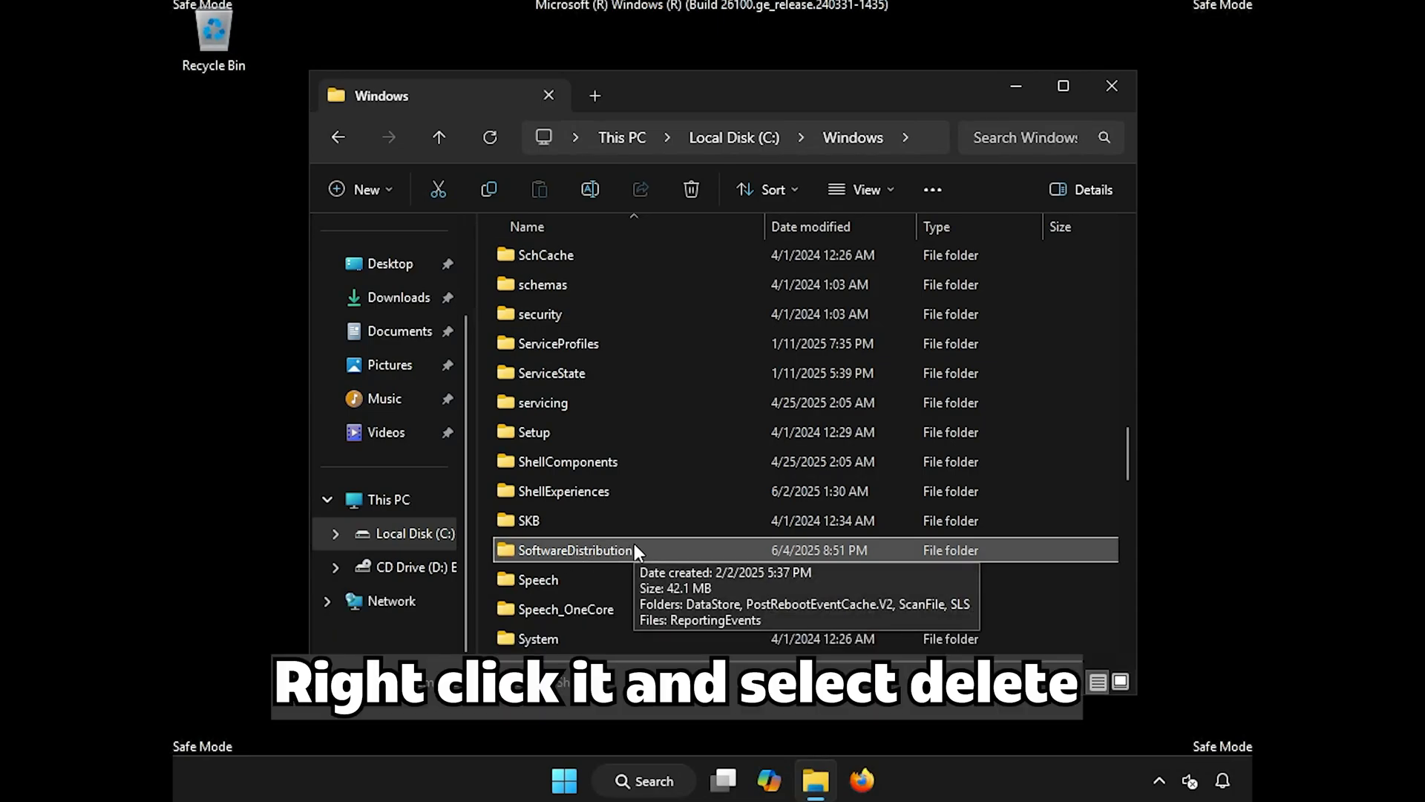
{"action": "right_click", "coordinate": [634, 550]}
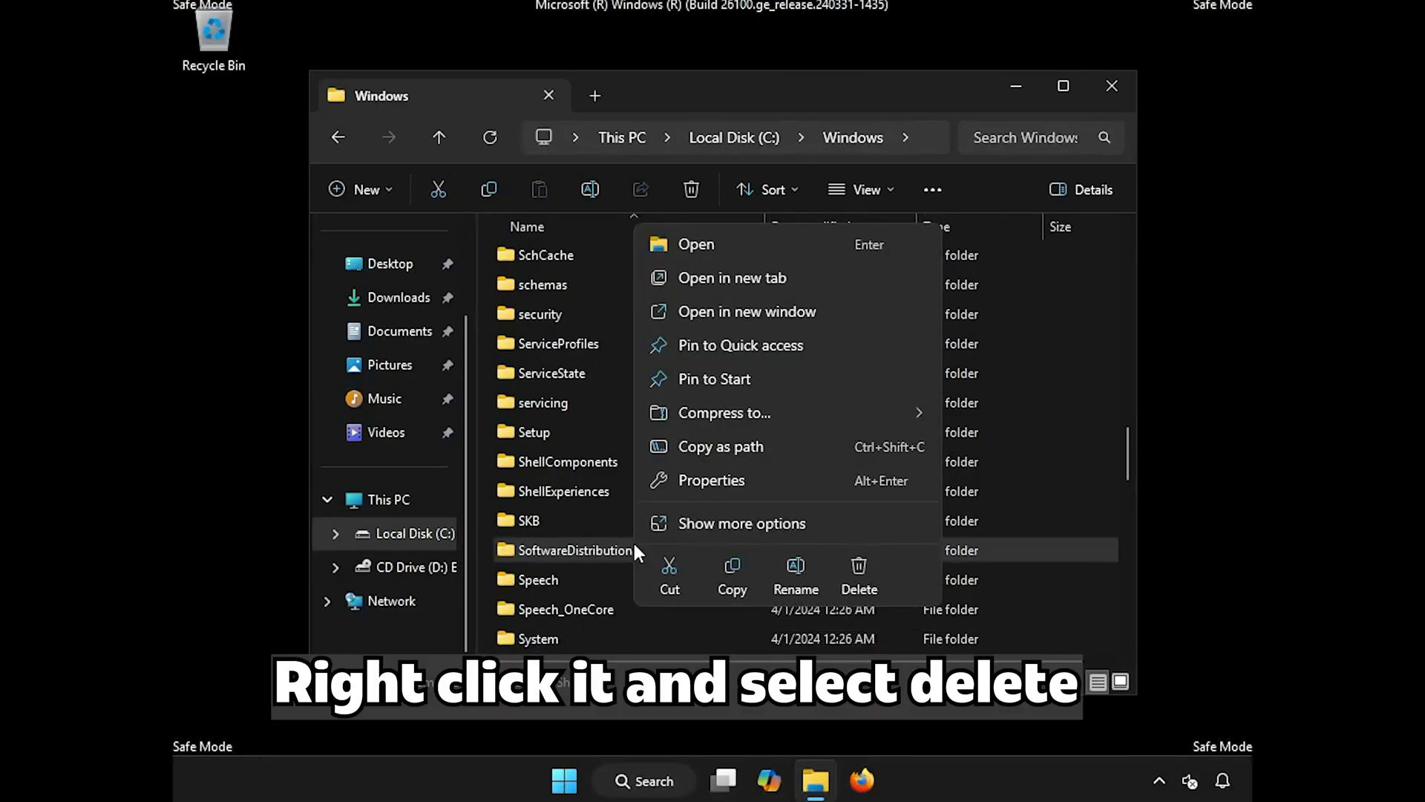
{"action": "left_click", "coordinate": [870, 564]}
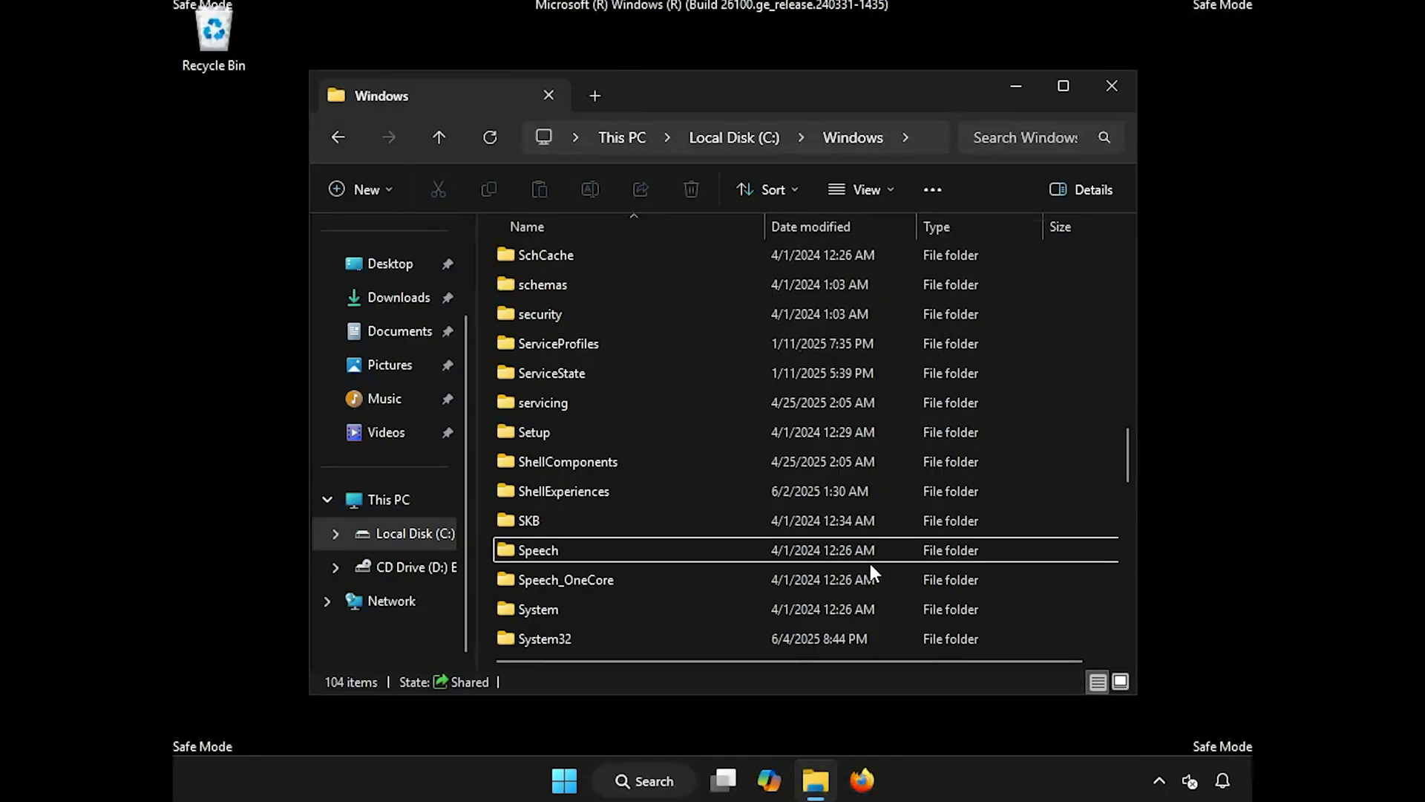
{"action": "left_click", "coordinate": [1112, 87]}
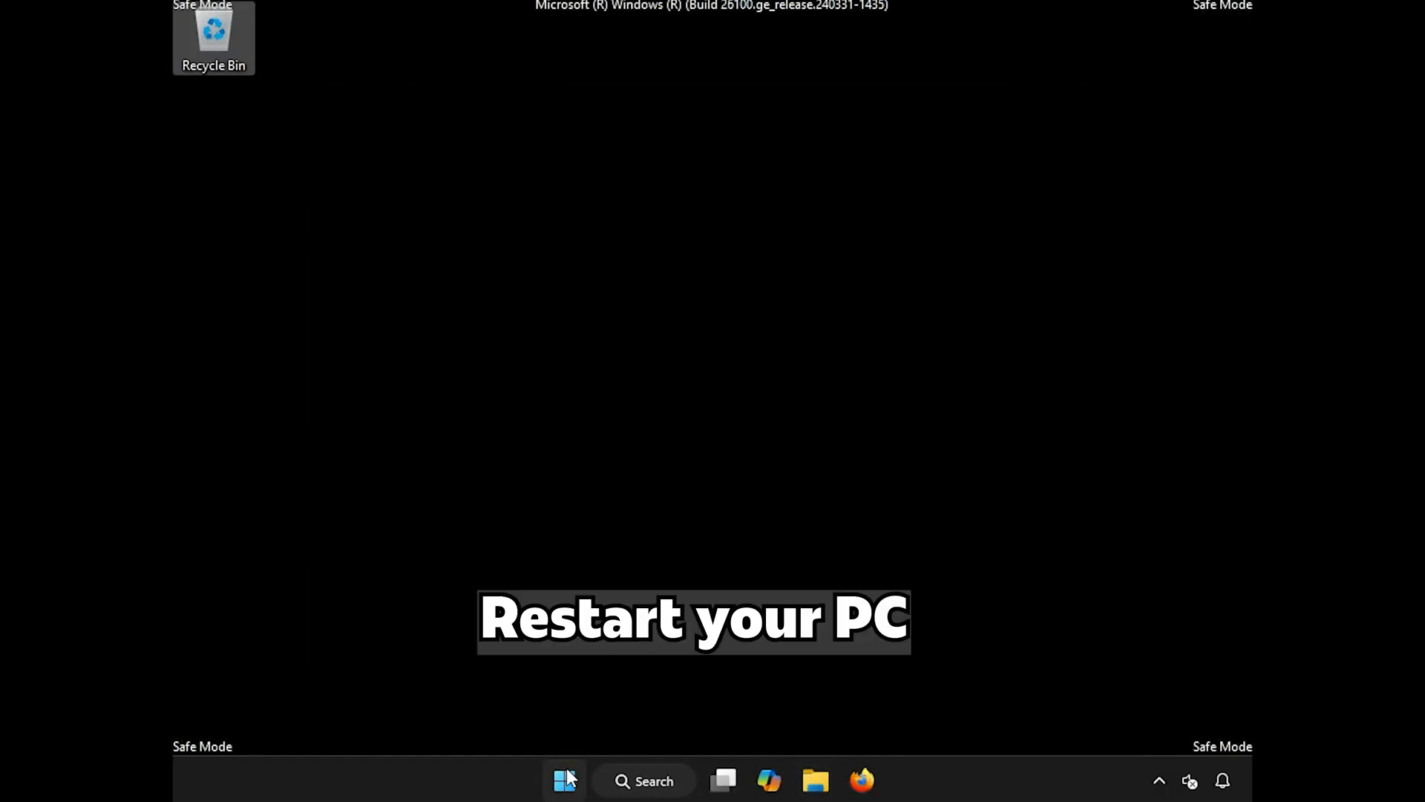
Restart the PC to leave Safe Mode
{"action": "left_click", "coordinate": [566, 778]}
{"action": "left_click", "coordinate": [966, 708]}
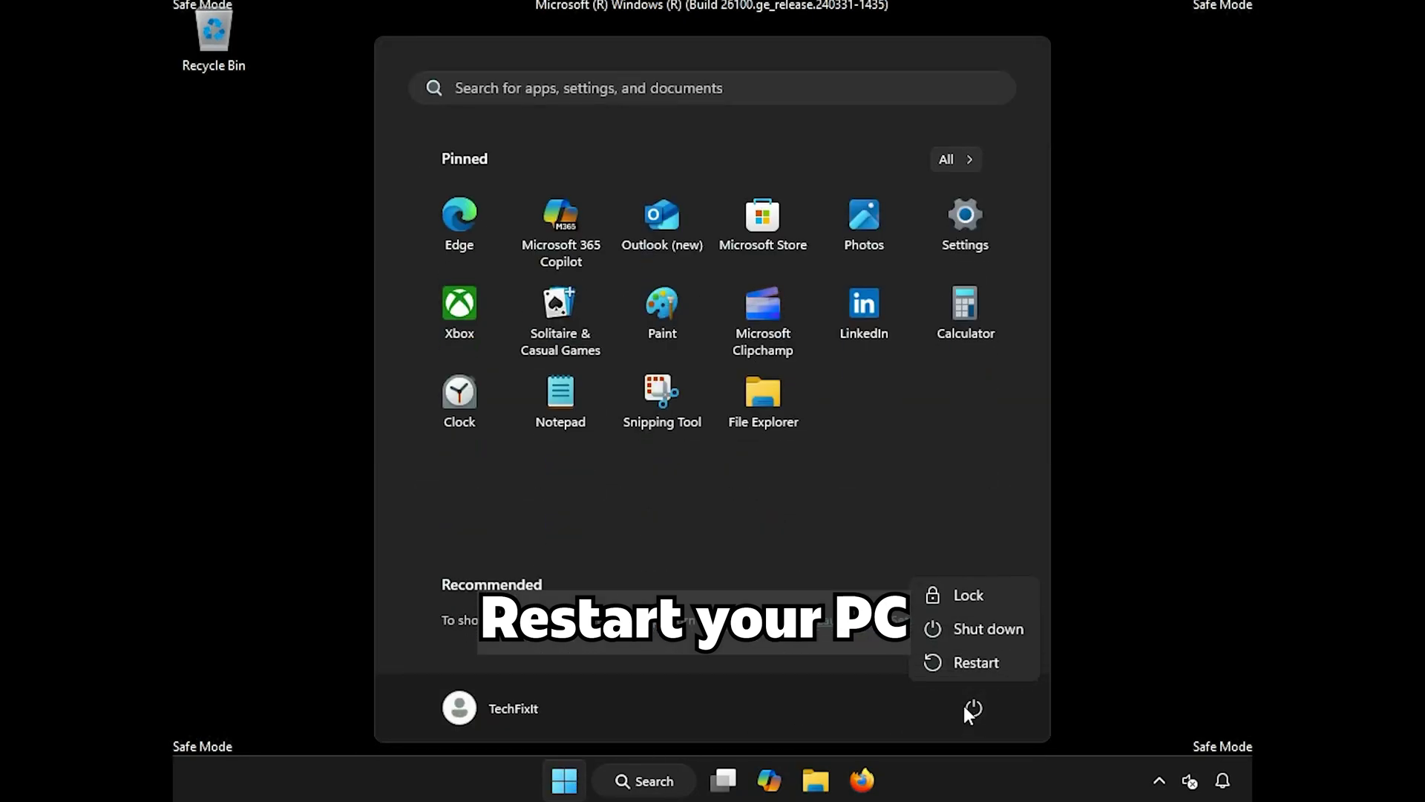
{"action": "left_click", "coordinate": [956, 665]}
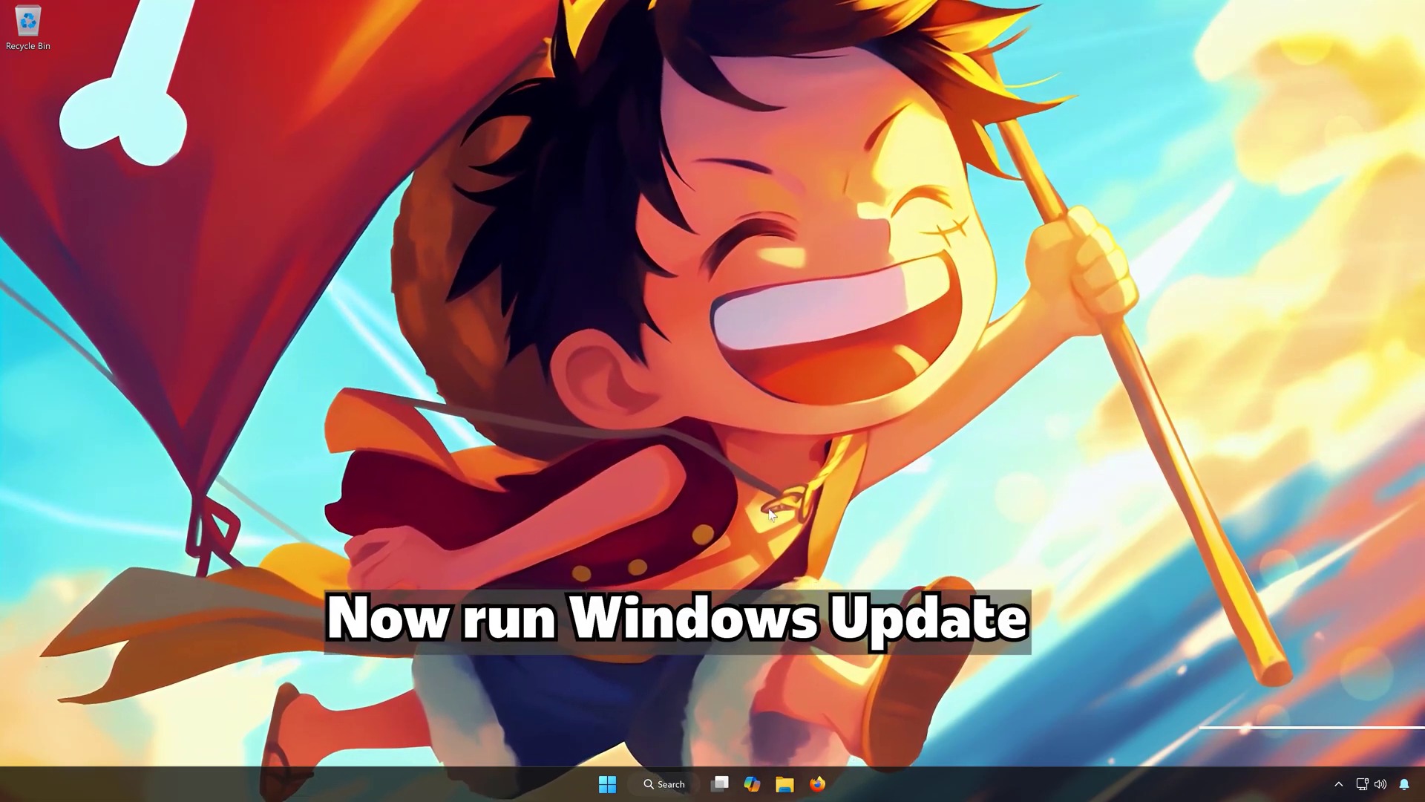
Open the Windows Update page in Settings and start a check for updates
{"action": "left_click", "coordinate": [611, 782]}
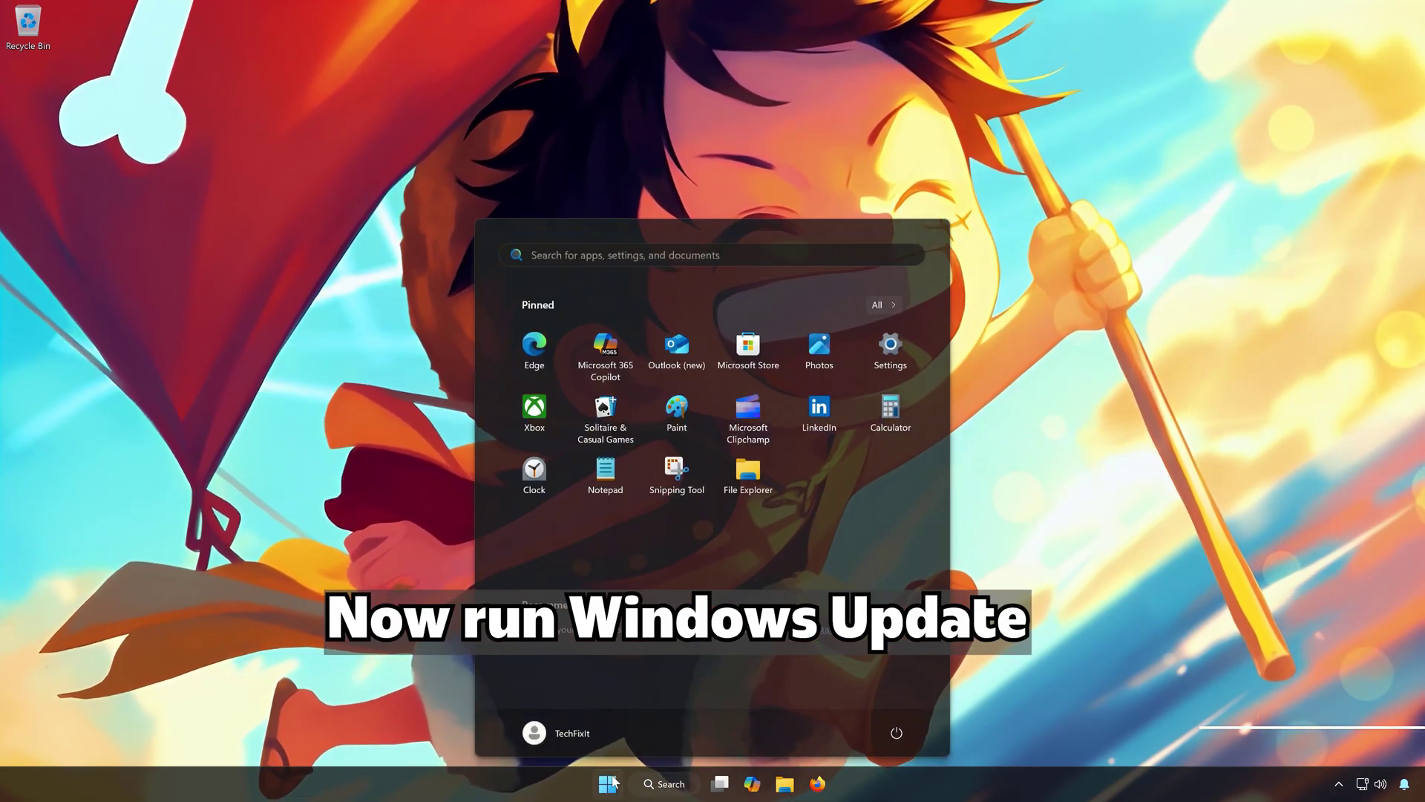
{"action": "left_click", "coordinate": [904, 344]}
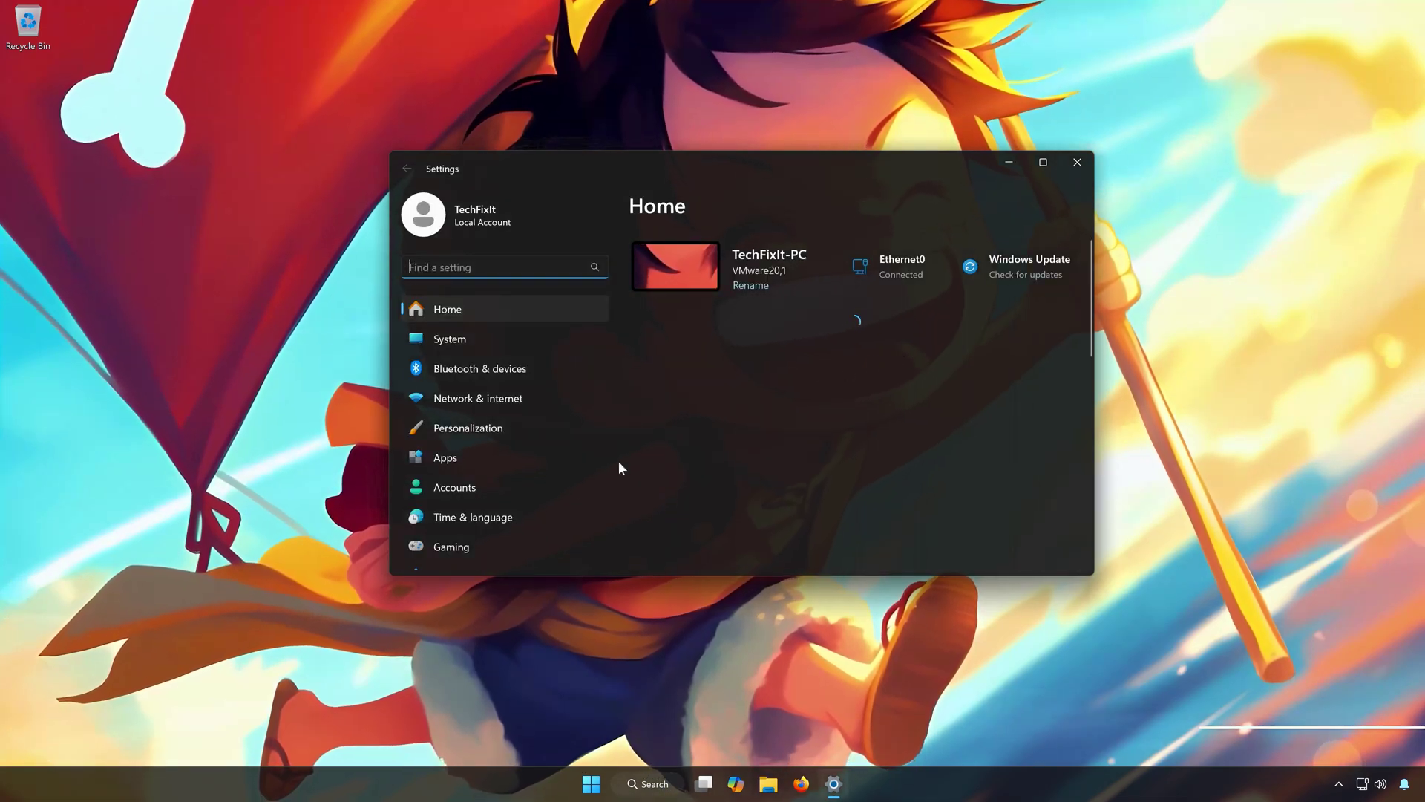
{"action": "scroll", "coordinate": [509, 520], "scroll_direction": "down", "scroll_amount": 3}
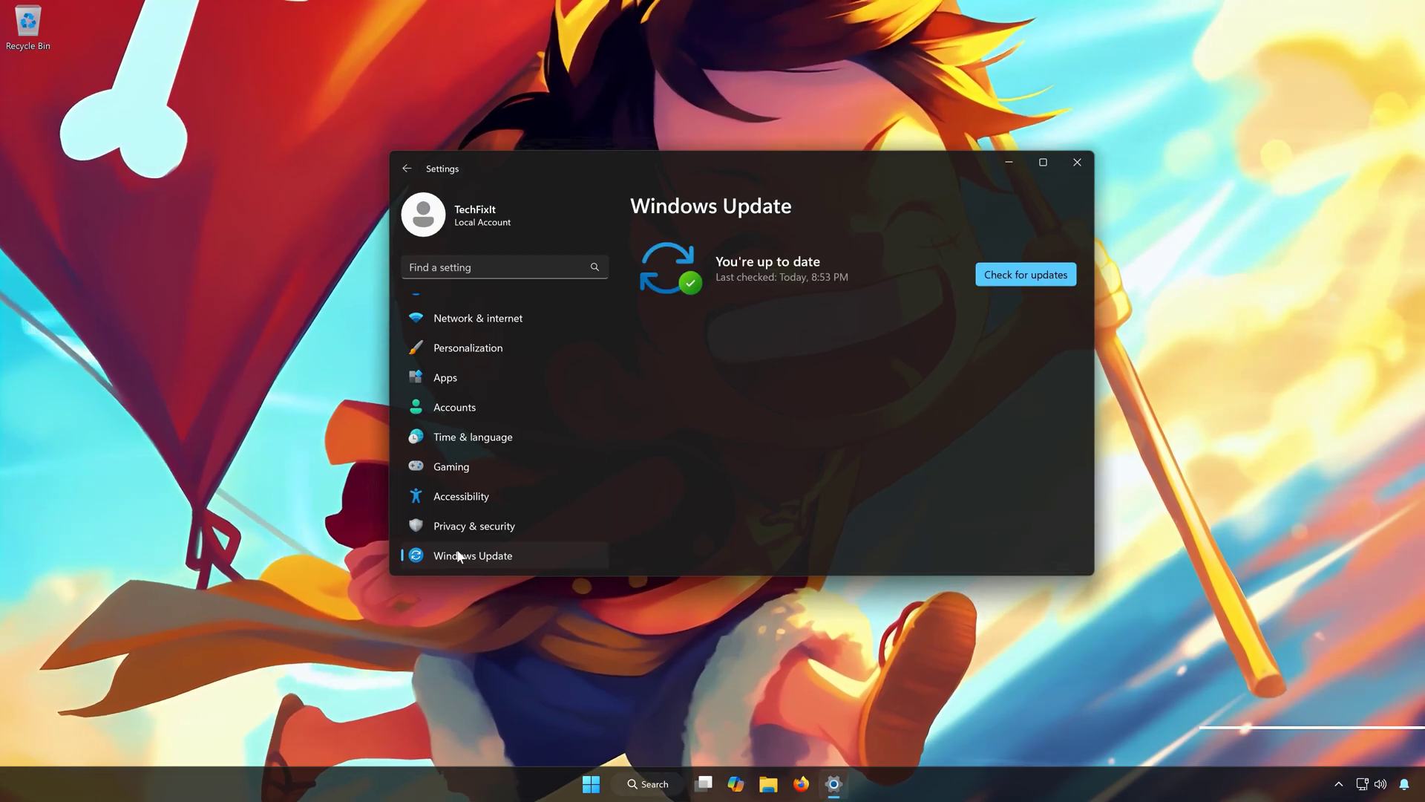
{"action": "left_click", "coordinate": [1008, 273]}
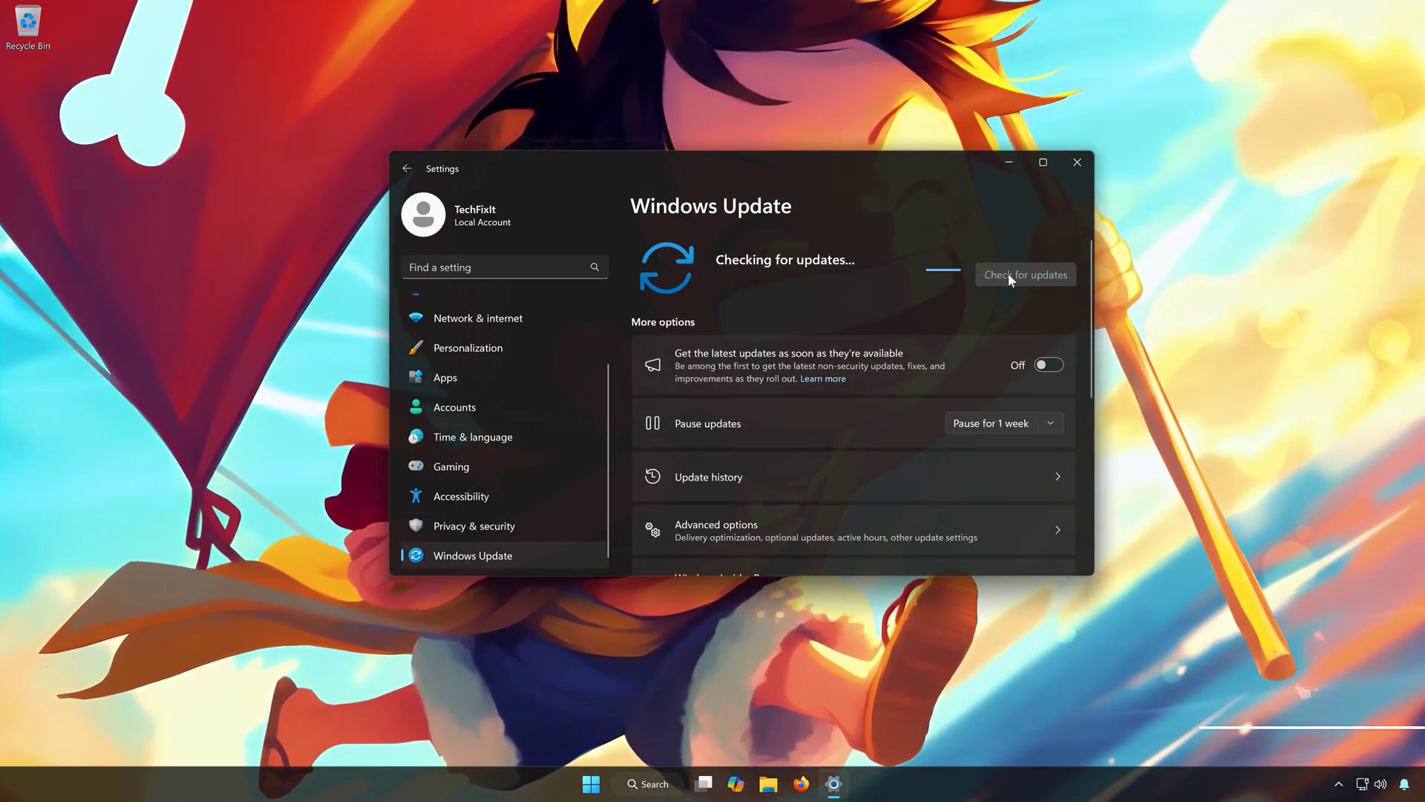